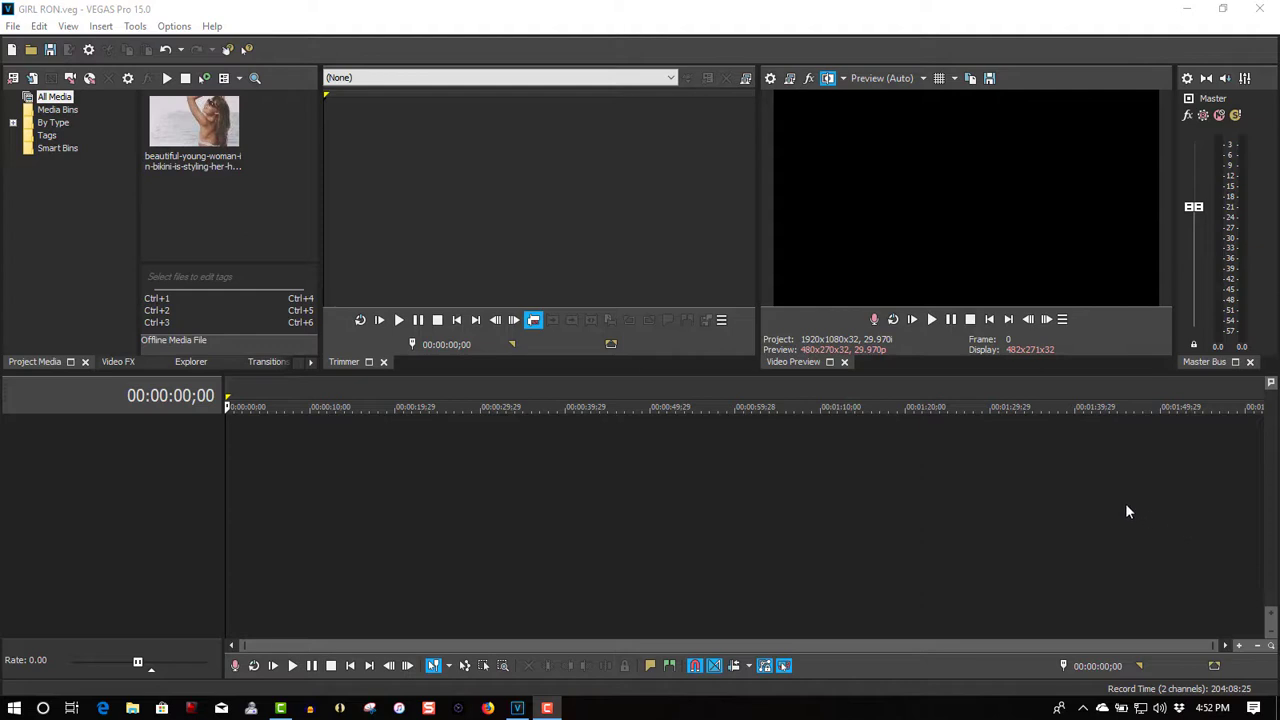
Step: Place the beach clip on the timeline with matching project settings and insert a new video track above it
{"action": "left_click_drag", "start_coordinate": [186, 127], "coordinate": [229, 466]}
{"action": "left_click", "coordinate": [729, 287]}
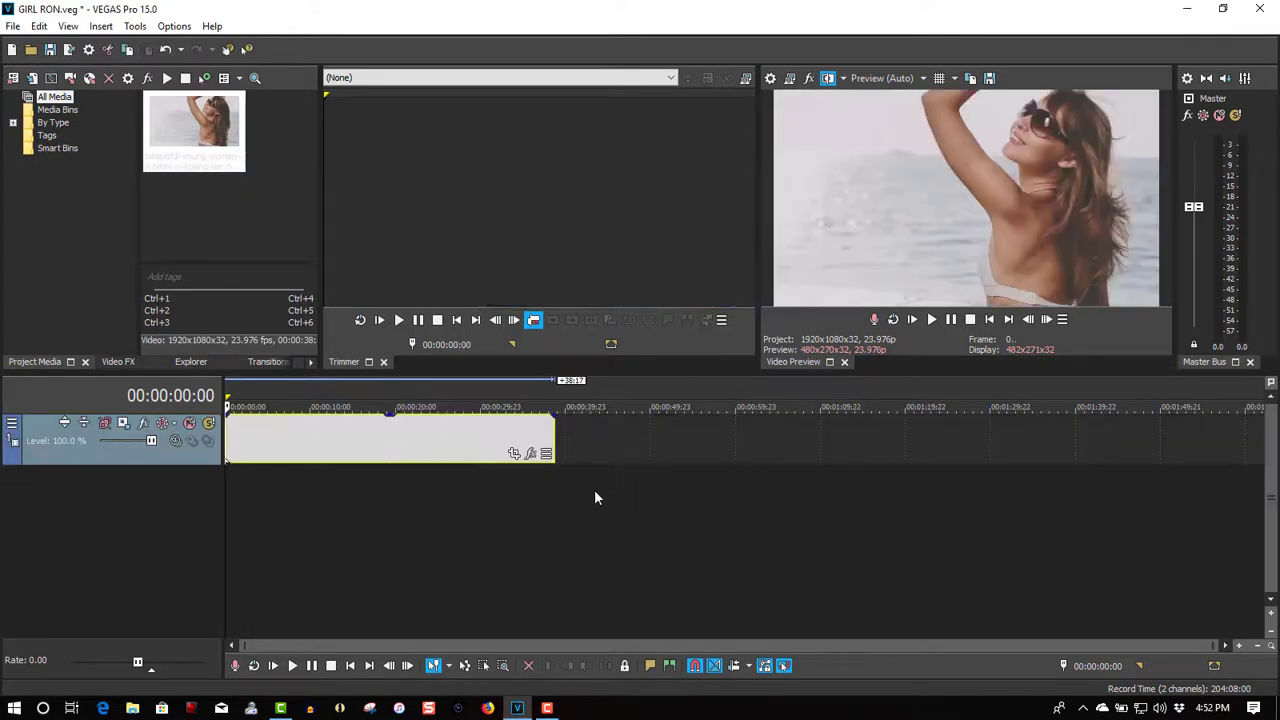
{"action": "scroll", "coordinate": [564, 530], "scroll_direction": "up", "scroll_amount": 1}
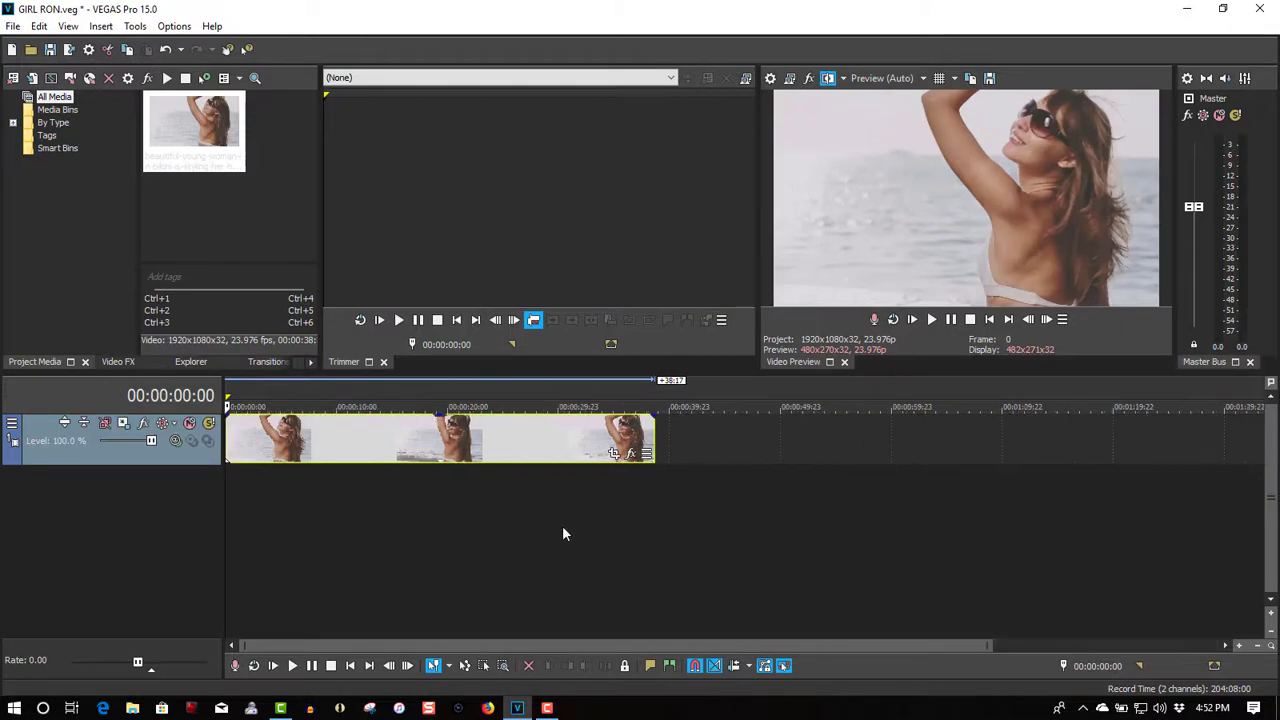
{"action": "right_click", "coordinate": [578, 508]}
{"action": "right_click", "coordinate": [717, 421]}
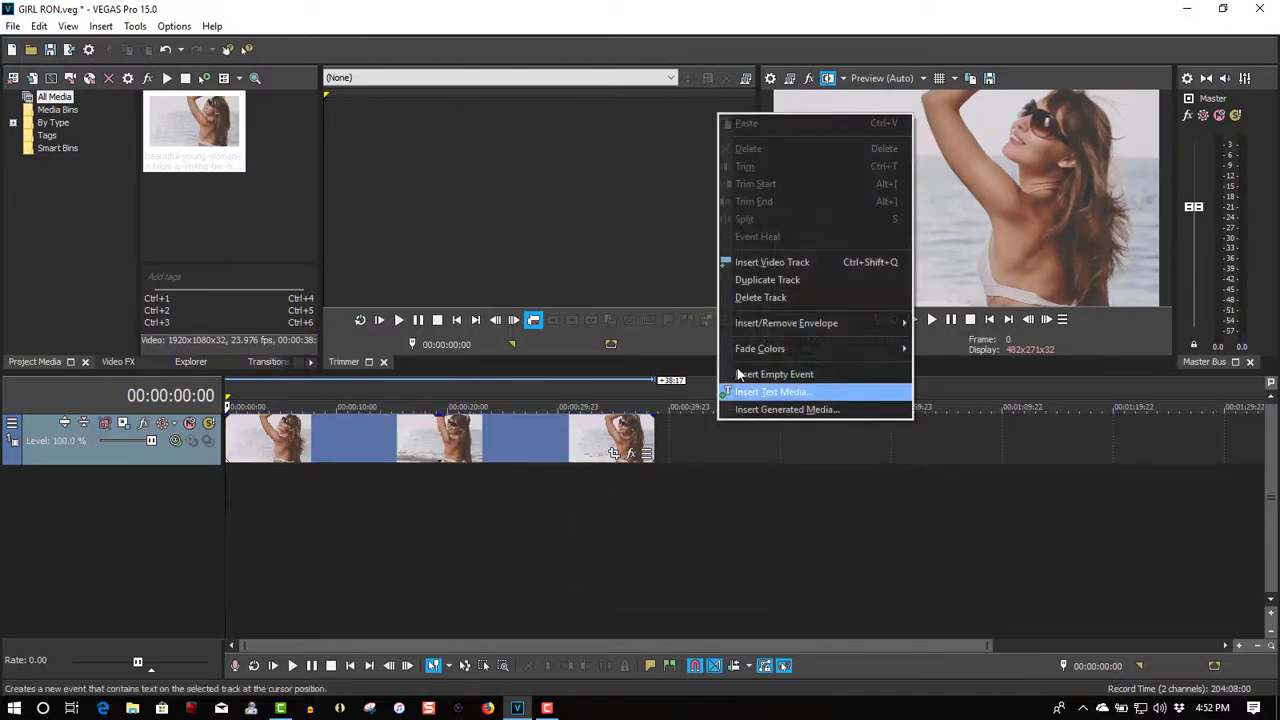
{"action": "left_click", "coordinate": [793, 263]}
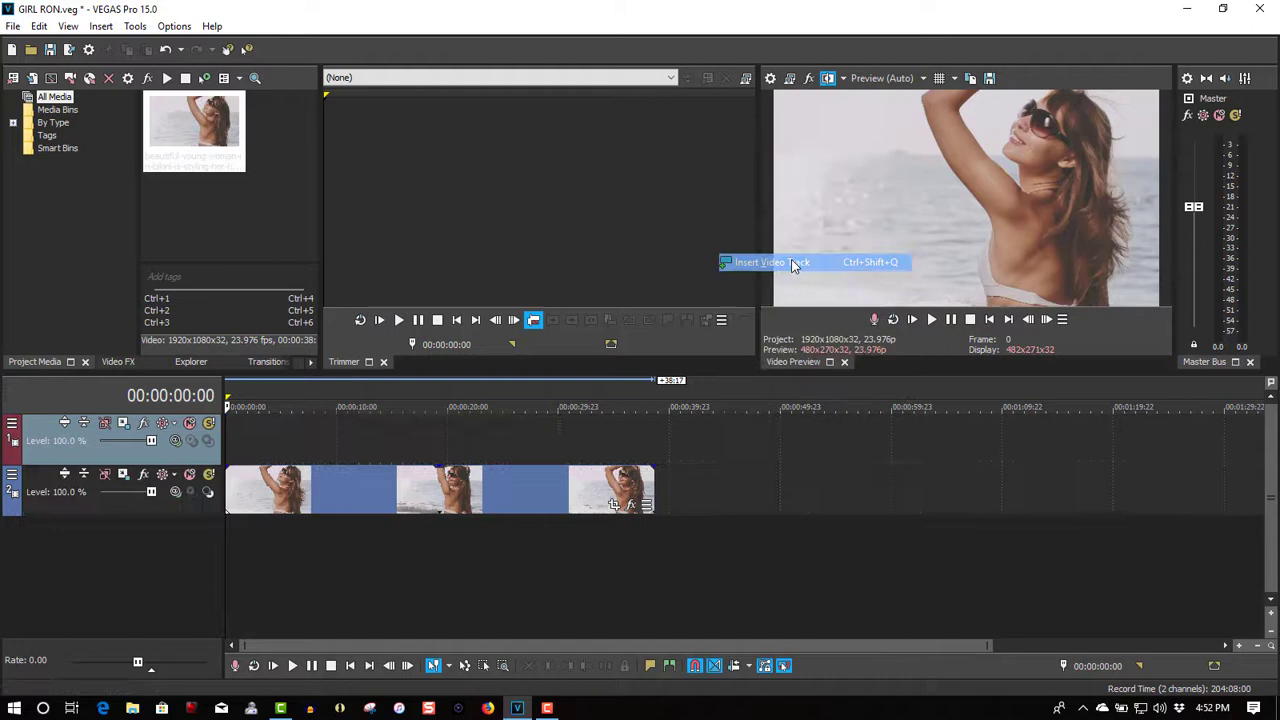
Step: Drop a (Legacy) Text Default event from Media Generators onto the new top track
{"action": "left_click", "coordinate": [310, 361]}
{"action": "left_click", "coordinate": [310, 361]}
{"action": "left_click", "coordinate": [228, 364]}
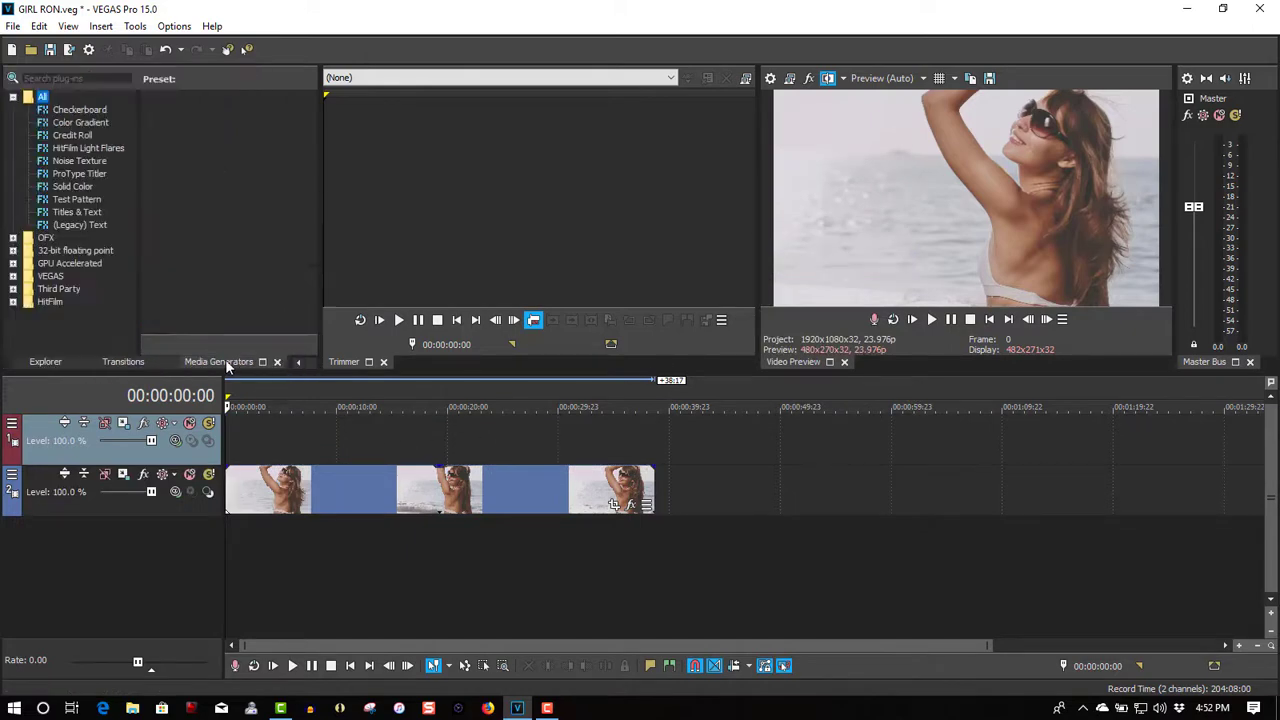
{"action": "left_click", "coordinate": [97, 226]}
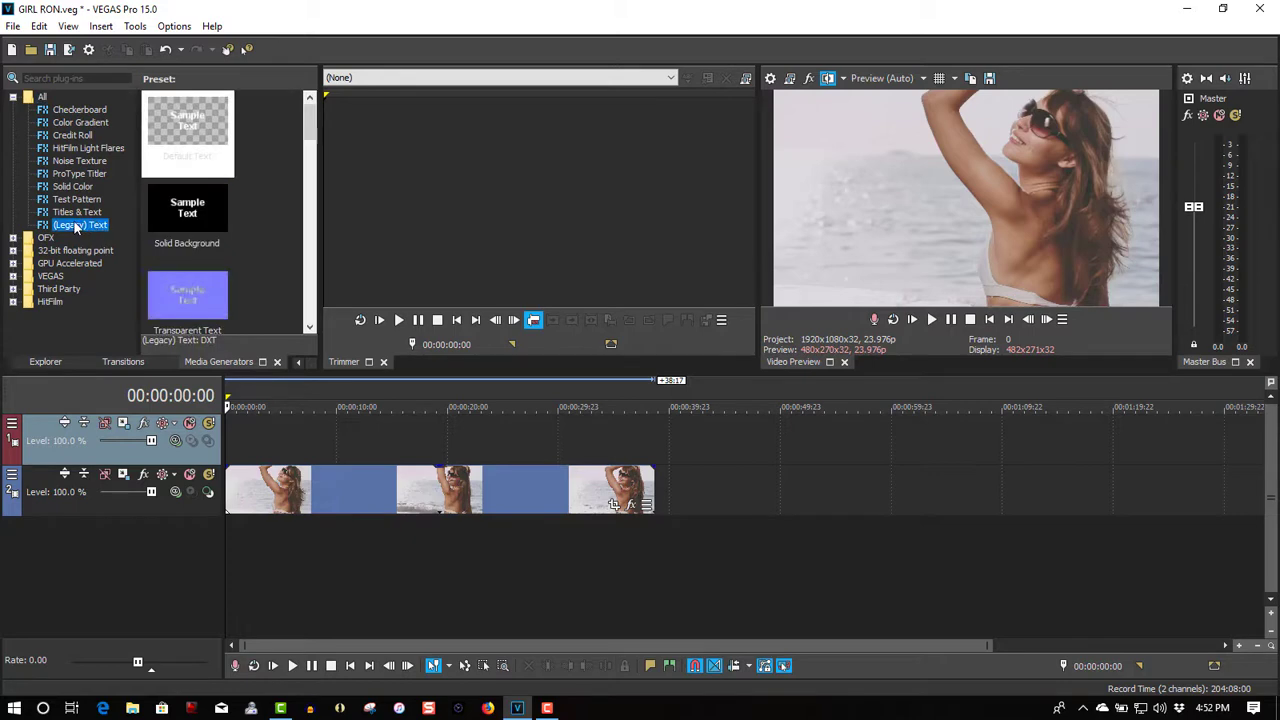
{"action": "left_click_drag", "start_coordinate": [163, 288], "coordinate": [230, 430]}
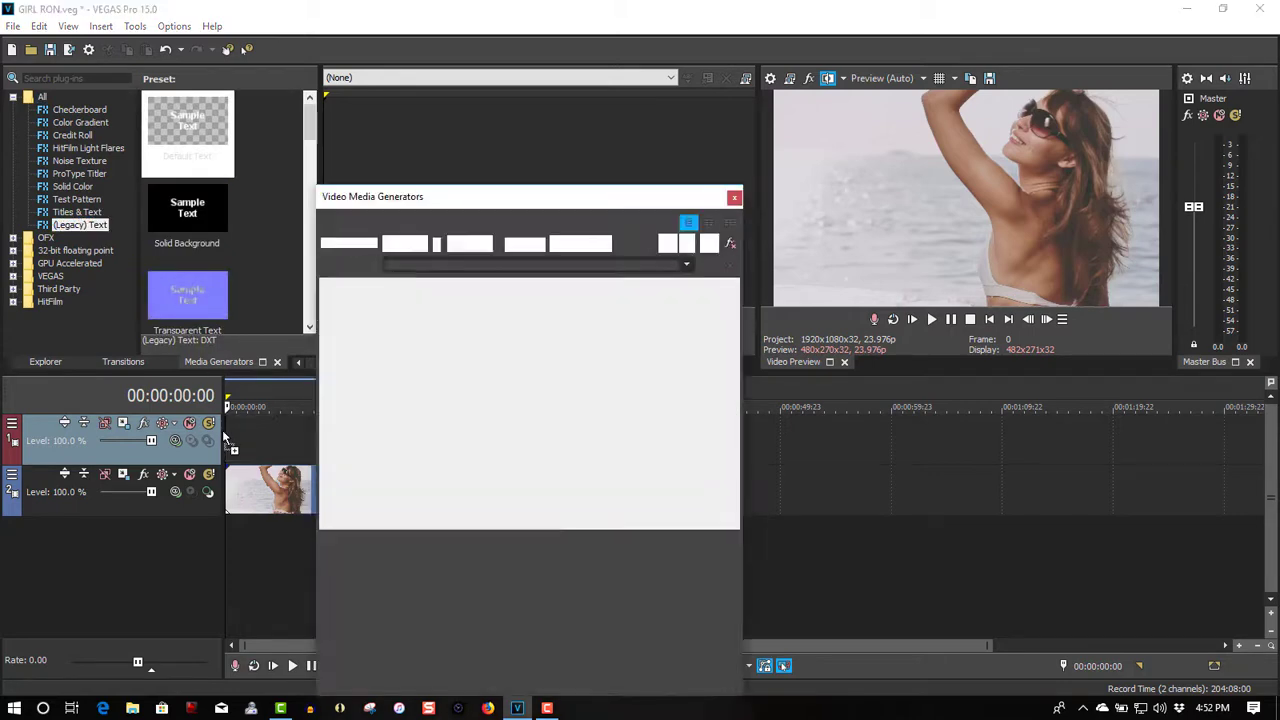
Step: Replace the placeholder Sample Text with GIRL and bring up the font list for it
{"action": "left_click_drag", "start_coordinate": [614, 491], "coordinate": [388, 370]}
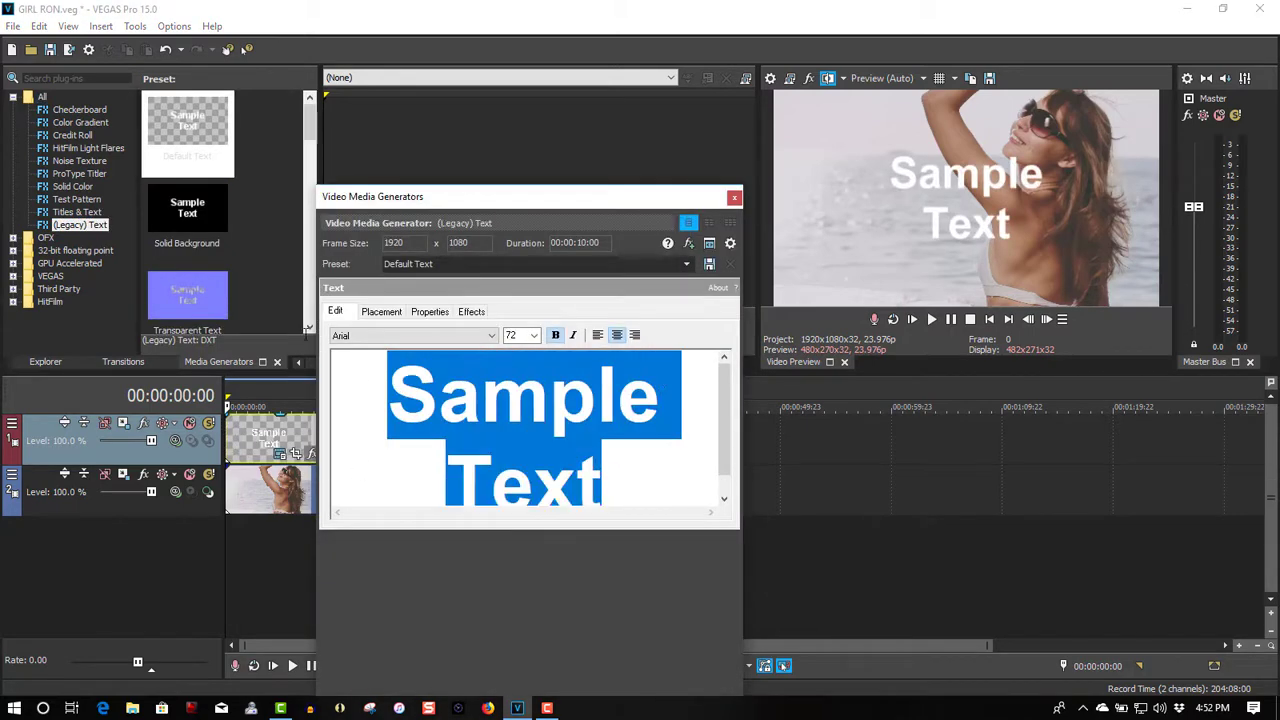
{"action": "type", "text": "G"}
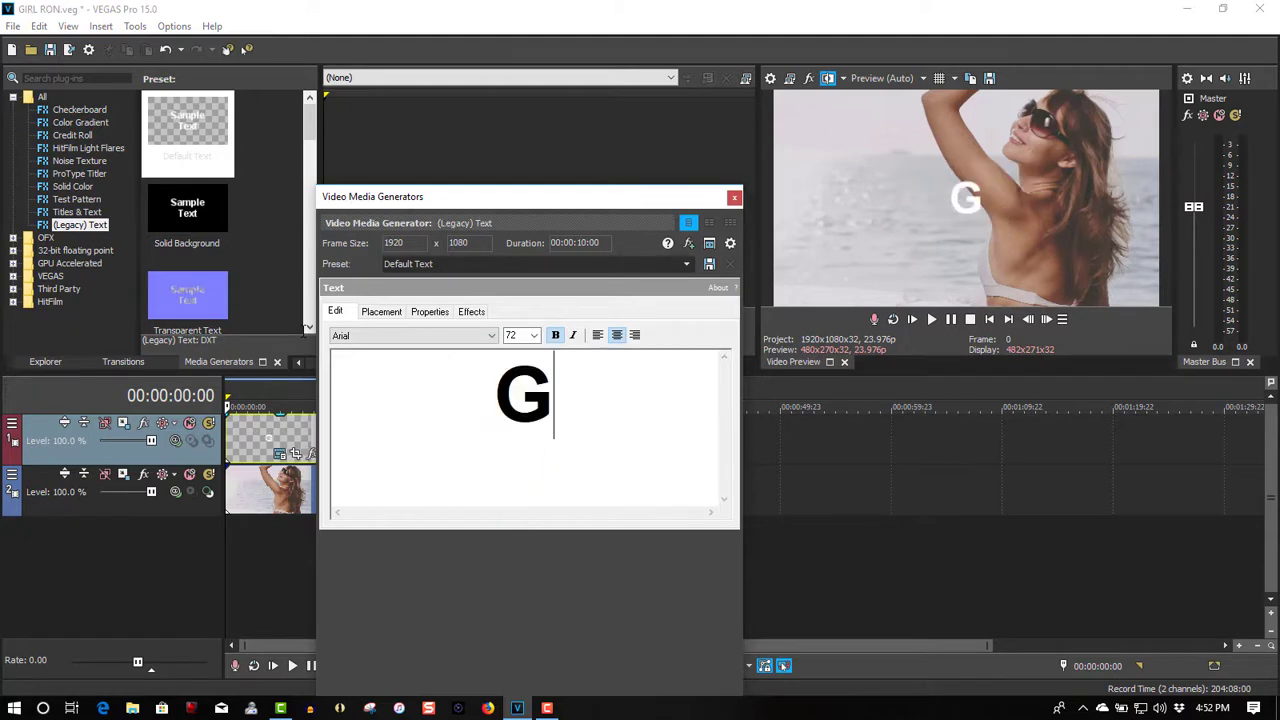
{"action": "type", "text": "IRL"}
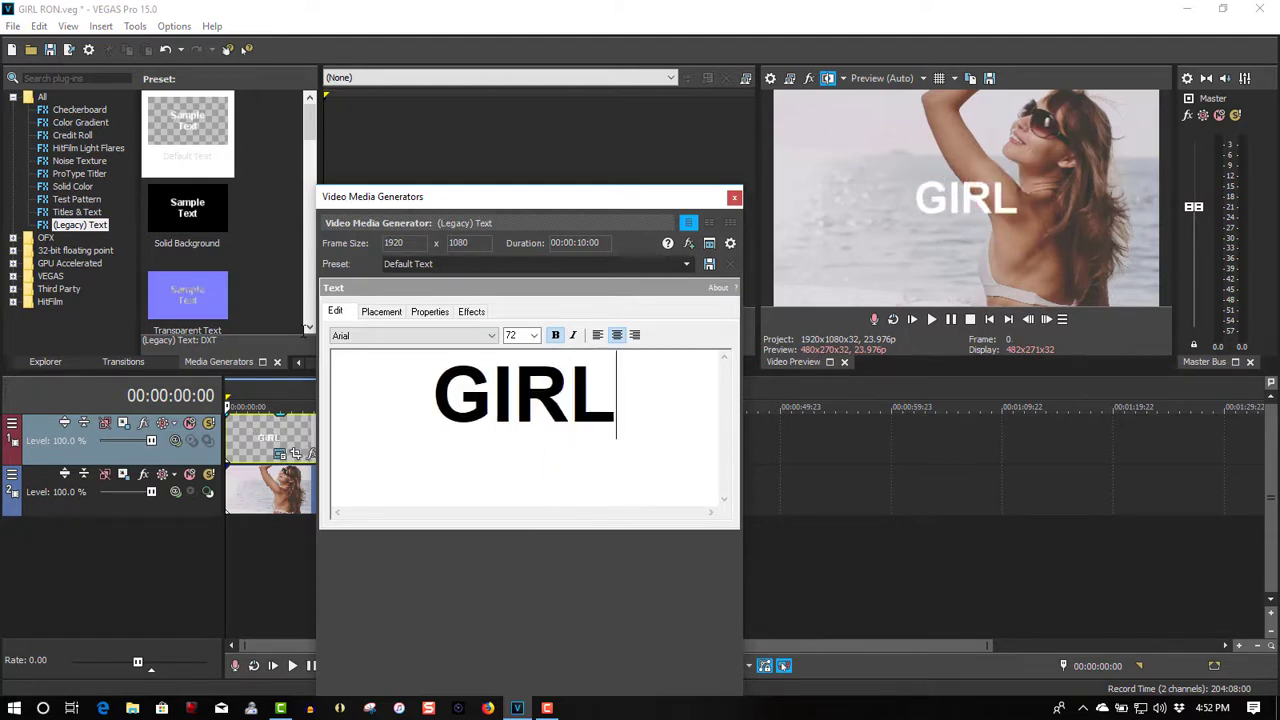
{"action": "left_click_drag", "start_coordinate": [640, 400], "coordinate": [493, 508]}
{"action": "left_click", "coordinate": [432, 336]}
{"action": "left_click", "coordinate": [490, 336]}
Step: Set GIRL in Impact and change its text scaling to 3.500
{"action": "left_click", "coordinate": [407, 569]}
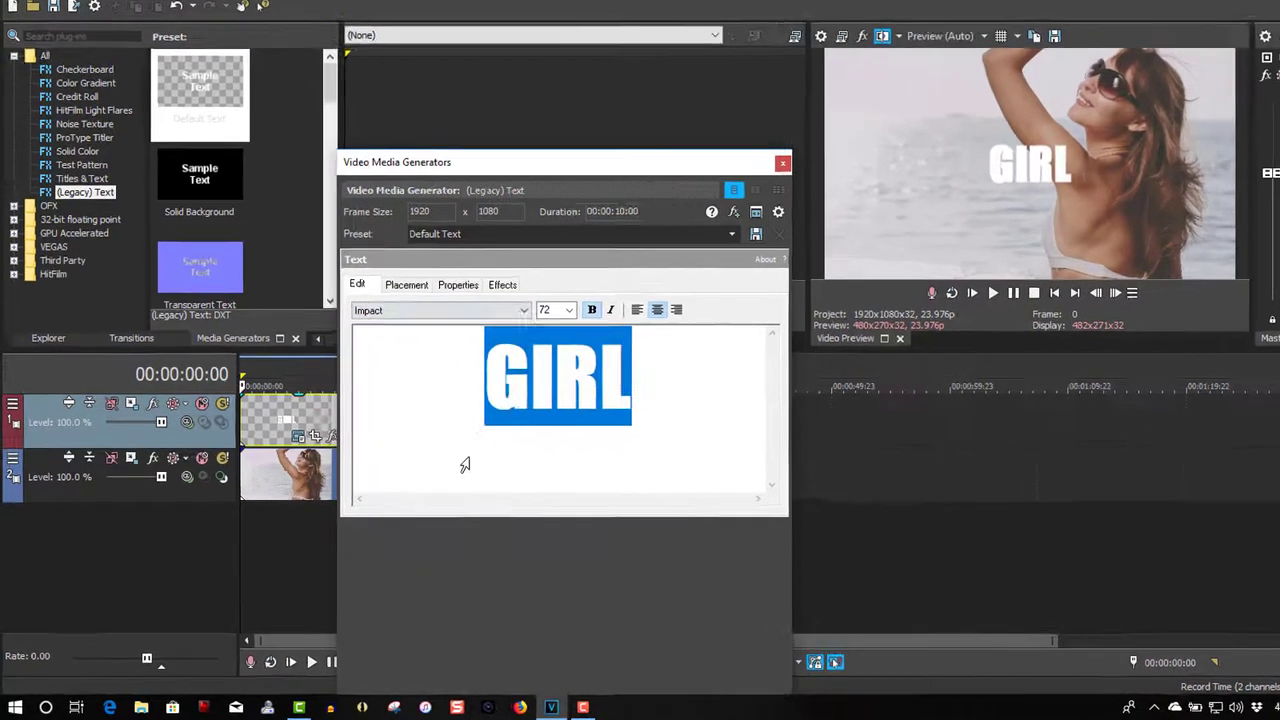
{"action": "left_click", "coordinate": [427, 316]}
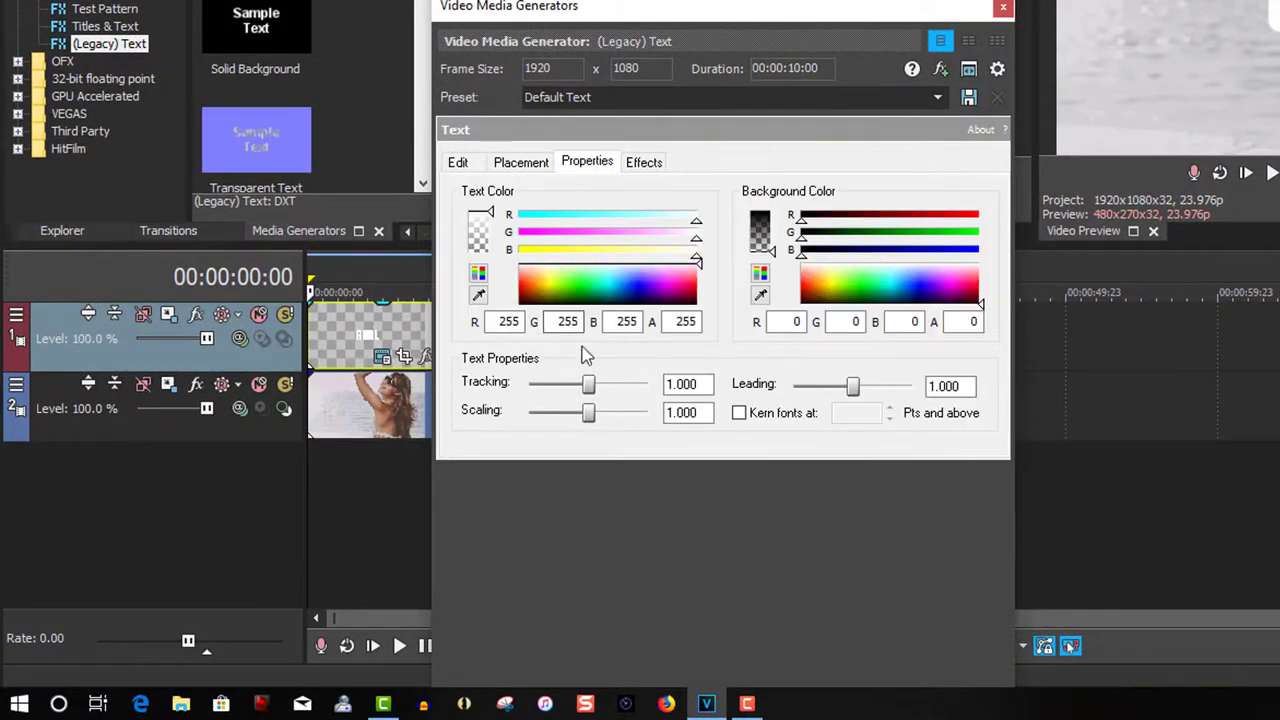
{"action": "left_click_drag", "start_coordinate": [703, 412], "coordinate": [612, 403]}
{"action": "type", "text": "3.500"}
{"action": "key", "text": "Return"}
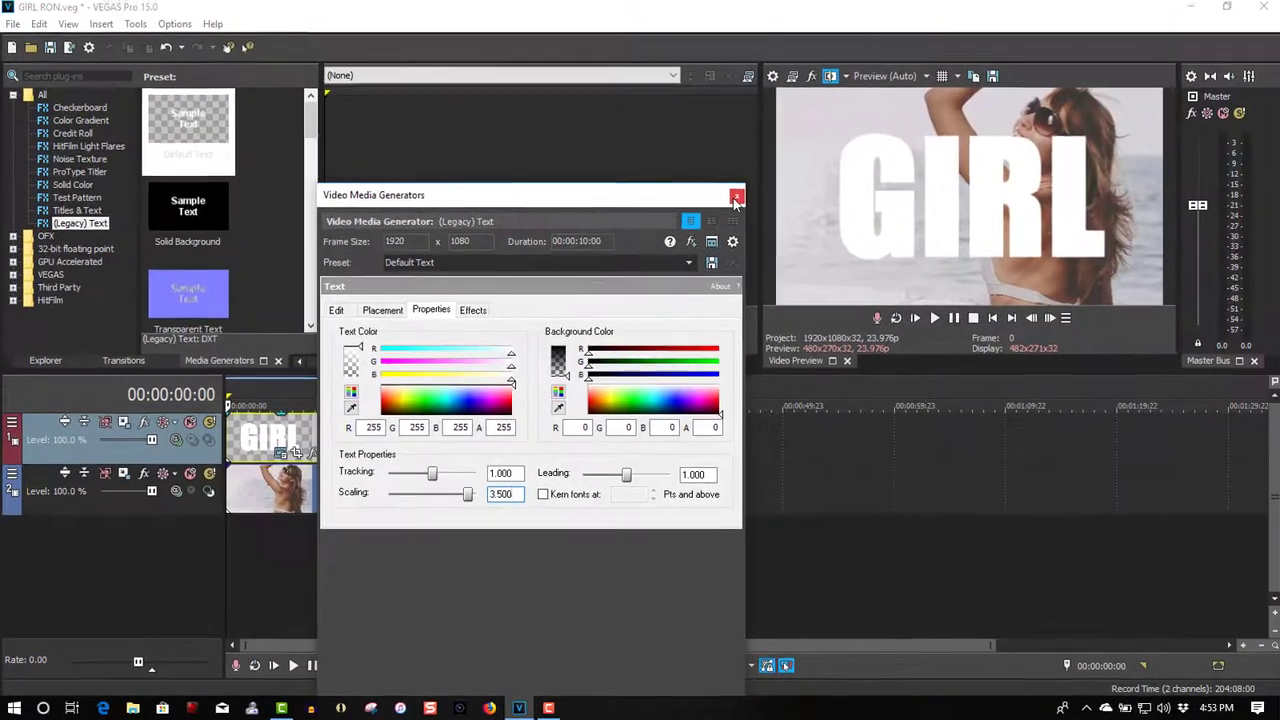
Step: Close the generator and set the top track's compositing mode to Multiply (Mask)
{"action": "left_click", "coordinate": [1003, 7]}
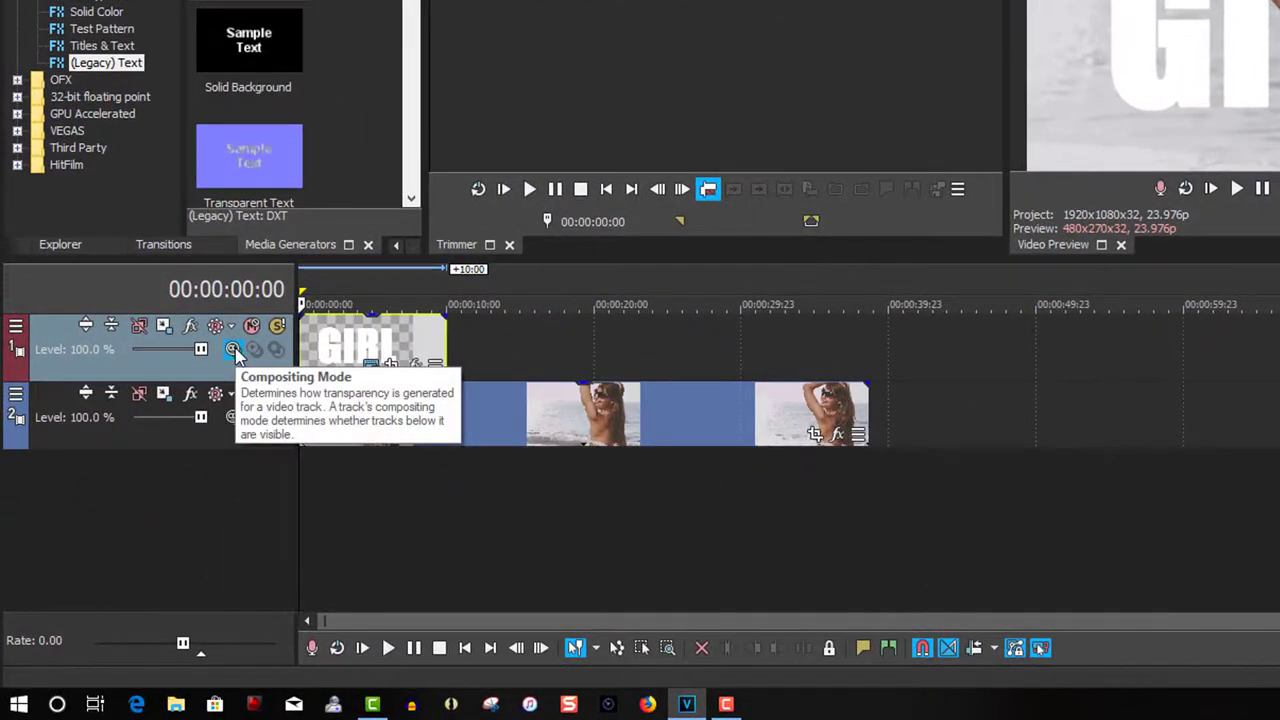
{"action": "left_click", "coordinate": [233, 350]}
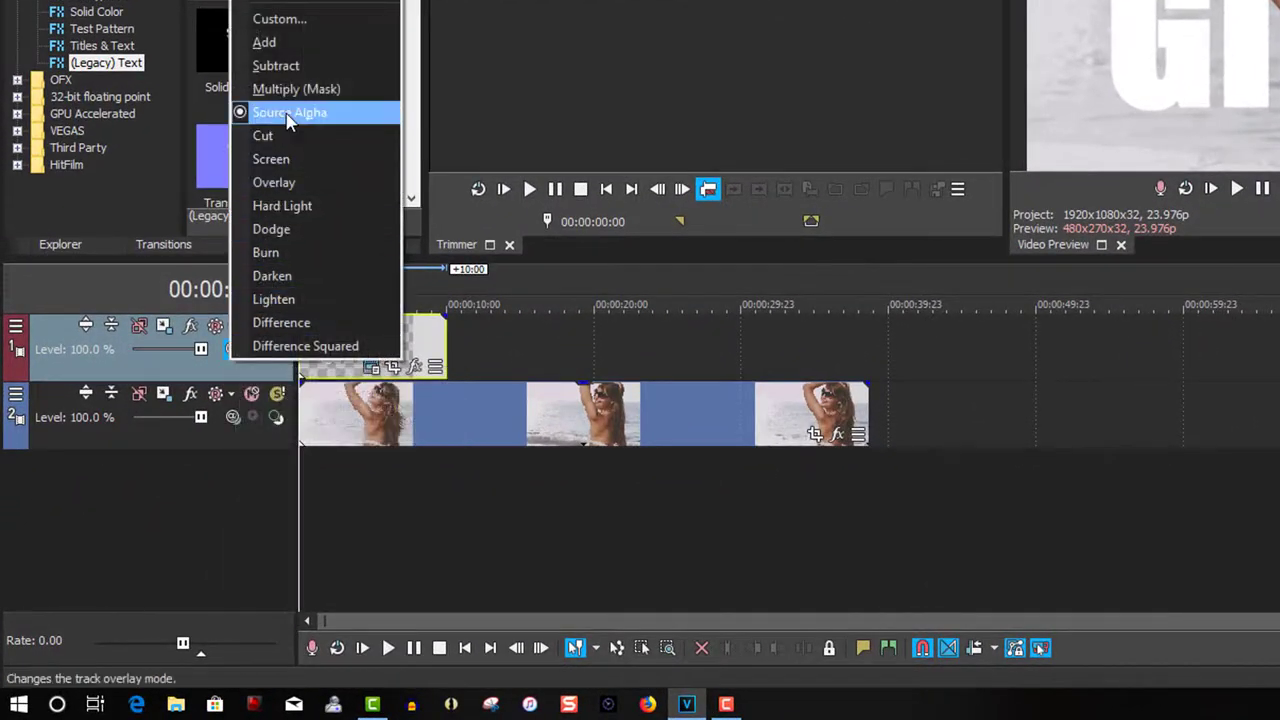
{"action": "left_click", "coordinate": [286, 89]}
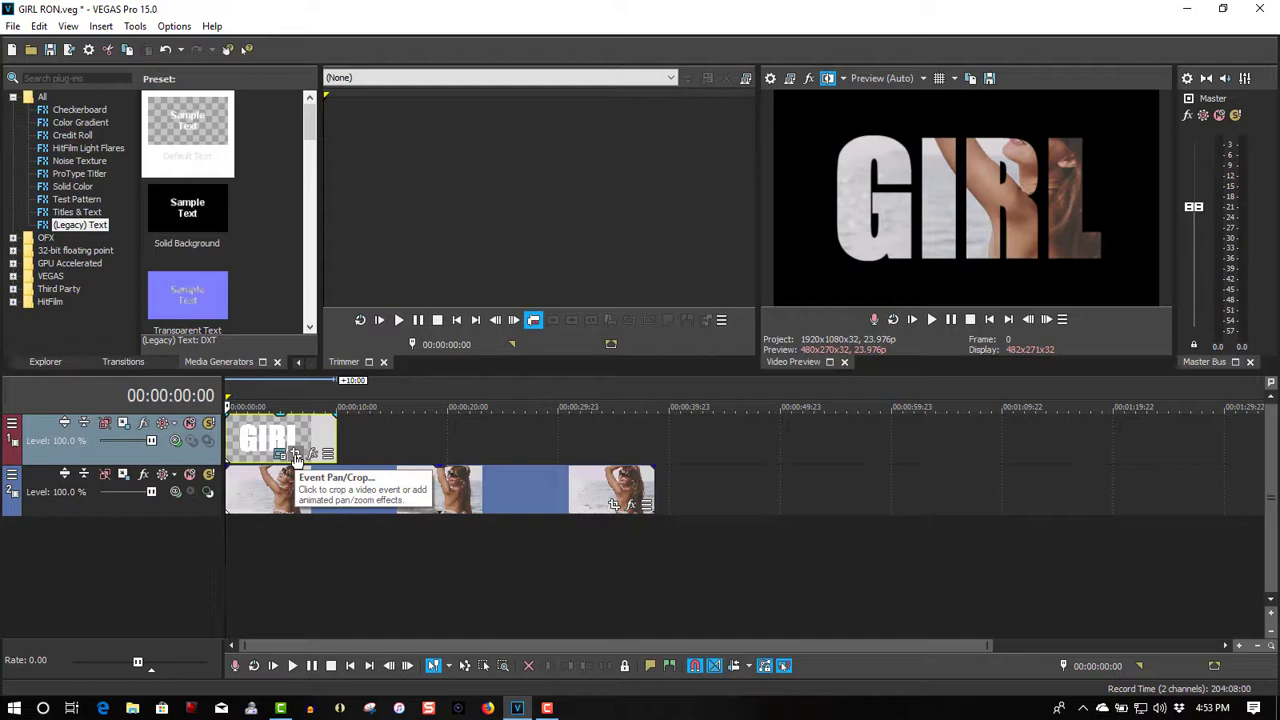
Step: In Pan/Crop, enable a rectangle mask left of the G and keyframe it past the L at 2 seconds
{"action": "left_click", "coordinate": [296, 459]}
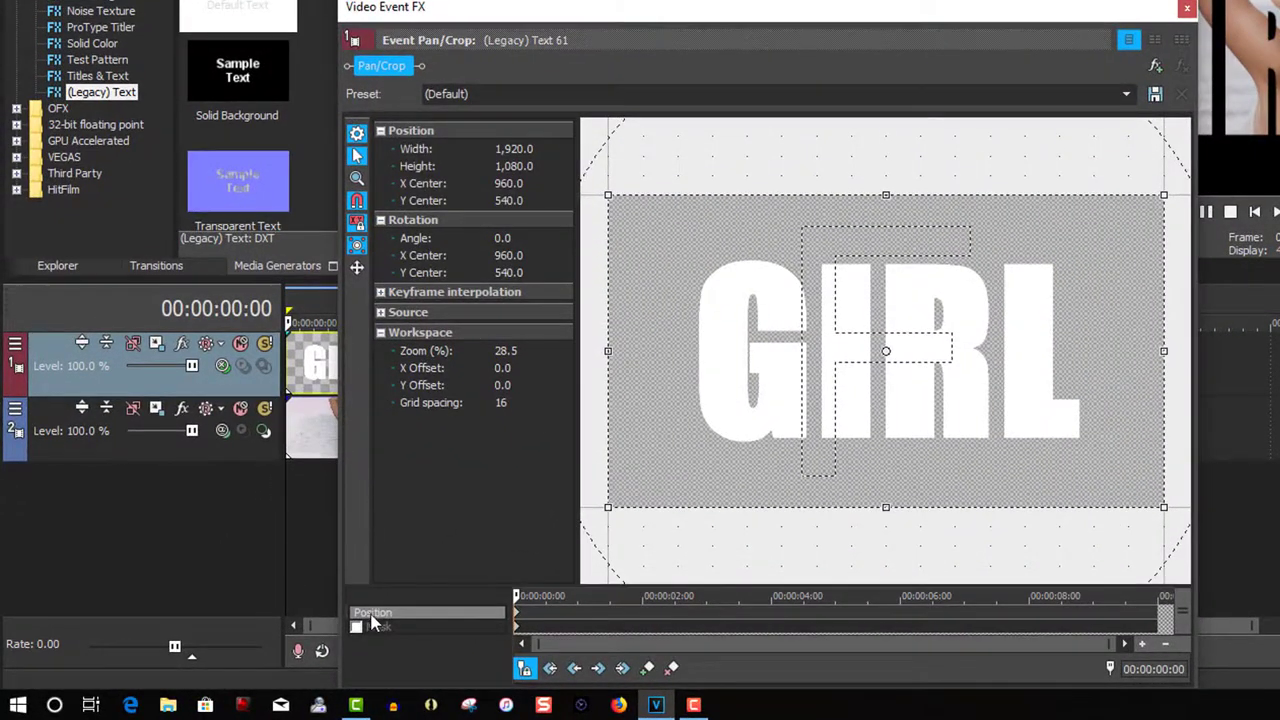
{"action": "left_click", "coordinate": [356, 627]}
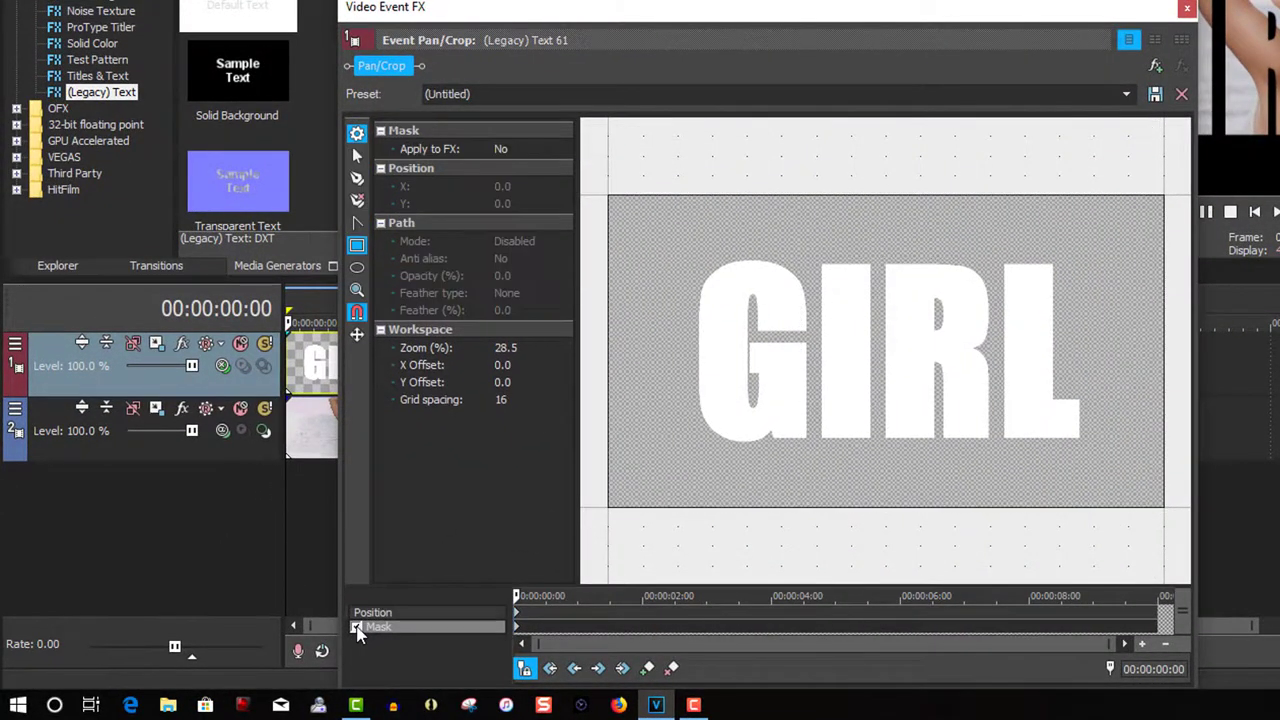
{"action": "left_click", "coordinate": [357, 247]}
{"action": "left_click_drag", "start_coordinate": [616, 214], "coordinate": [688, 490]}
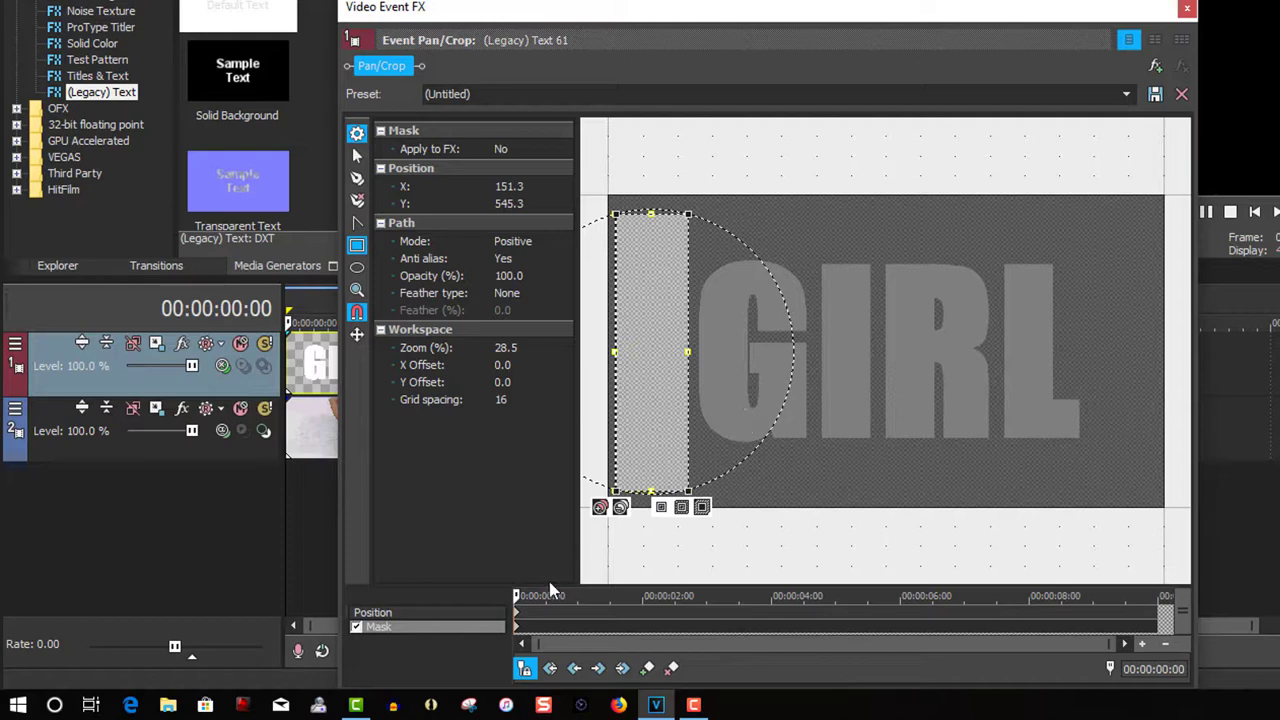
{"action": "left_click_drag", "start_coordinate": [517, 596], "coordinate": [642, 596]}
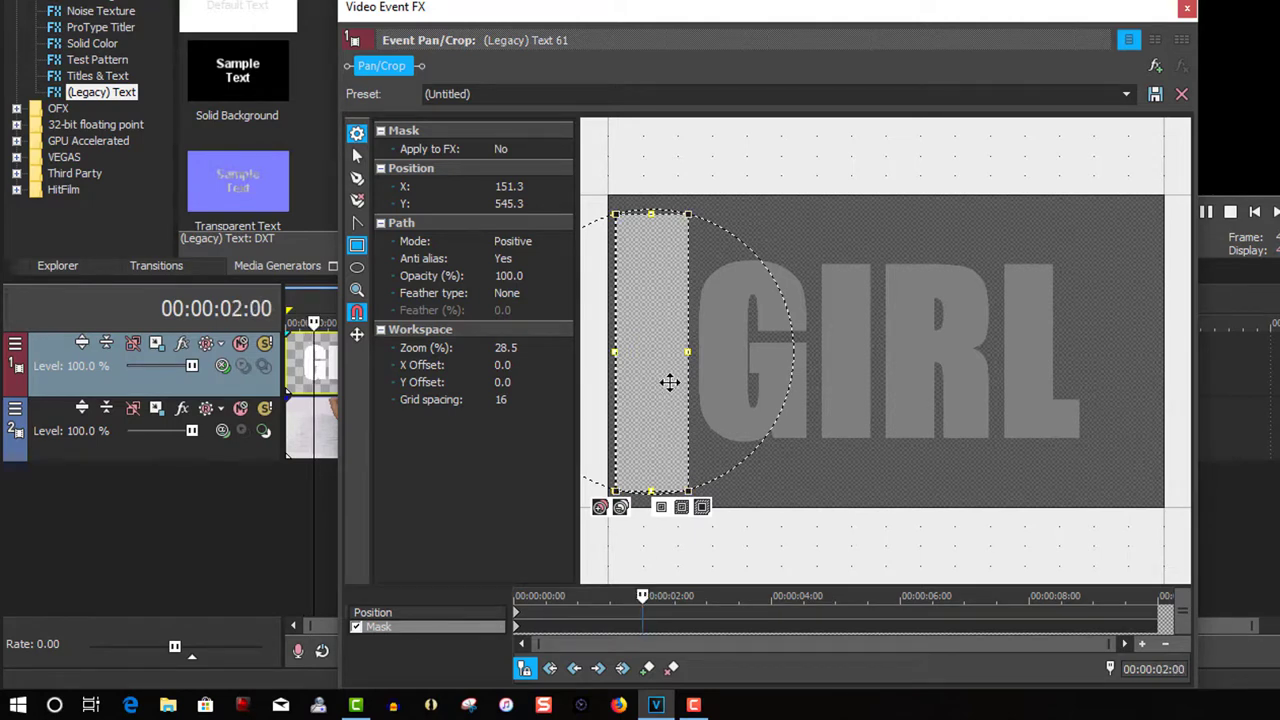
{"action": "left_click_drag", "start_coordinate": [660, 380], "coordinate": [1134, 383]}
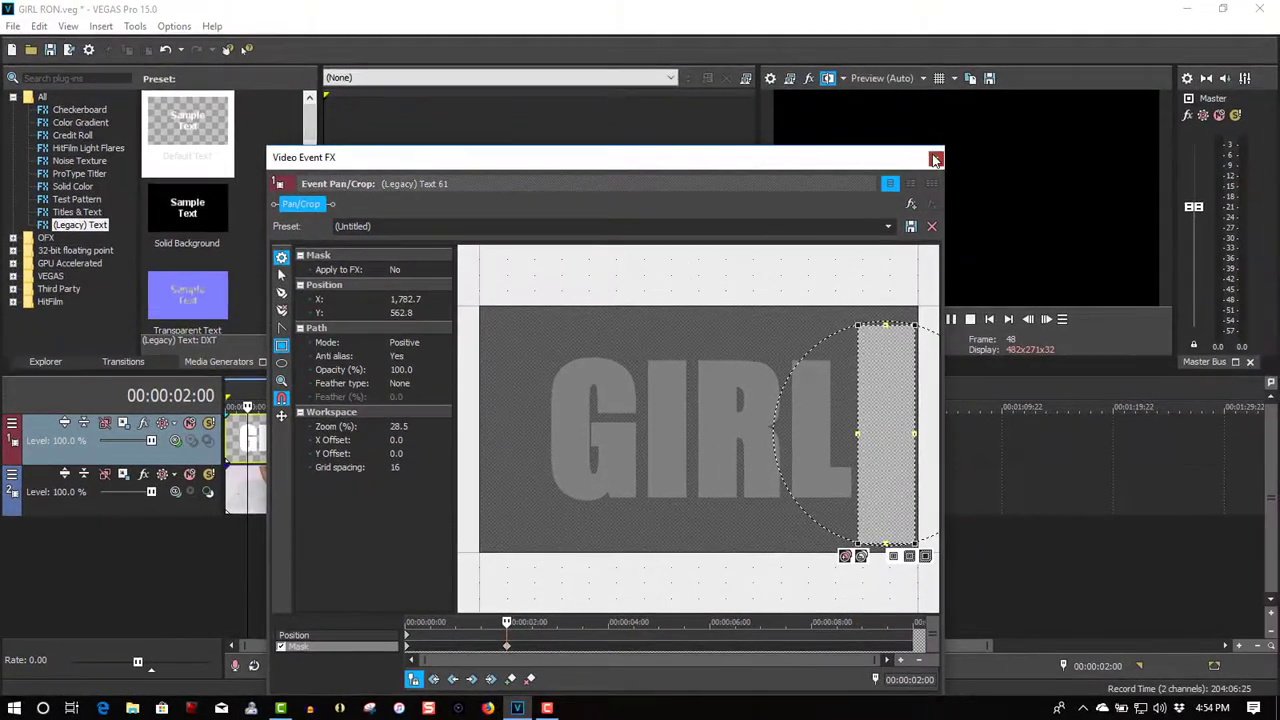
Step: Close Pan/Crop and play the project from the start to preview the mask sweep
{"action": "left_click", "coordinate": [935, 160]}
{"action": "key", "text": "Home"}
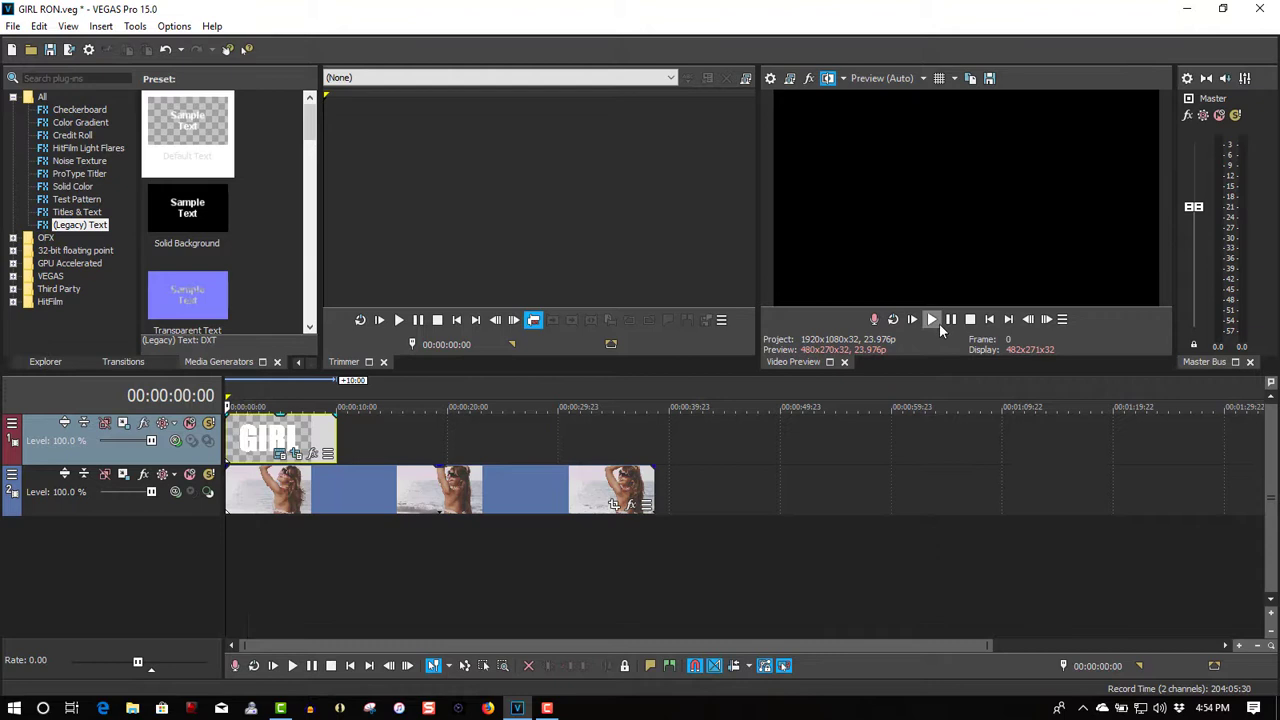
{"action": "left_click", "coordinate": [936, 319]}
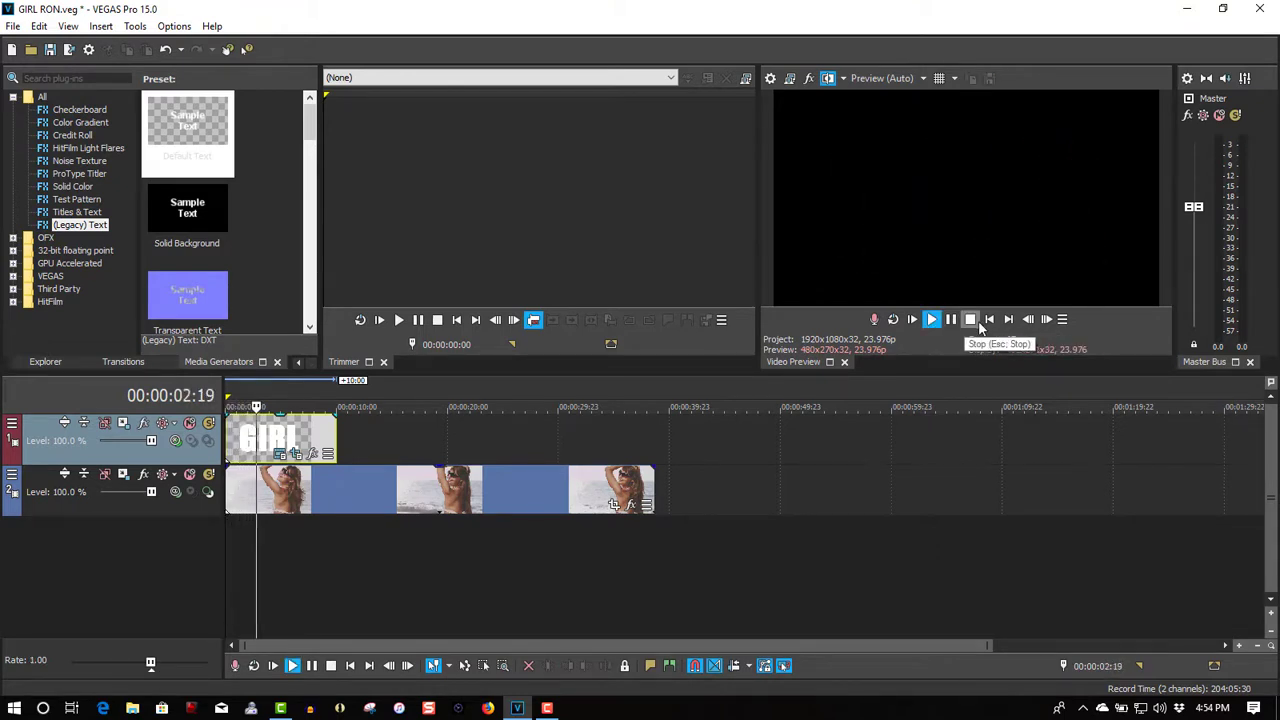
{"action": "left_click", "coordinate": [980, 328]}
{"action": "key", "text": "space"}
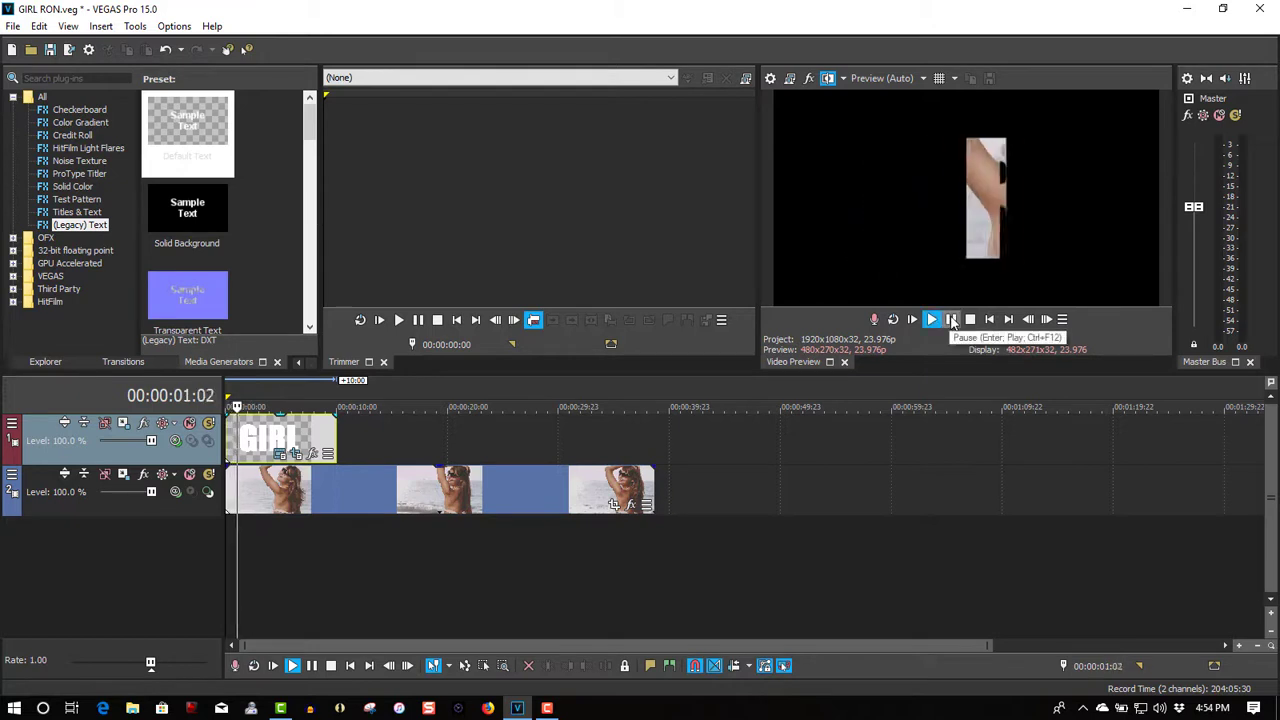
{"action": "left_click", "coordinate": [951, 319]}
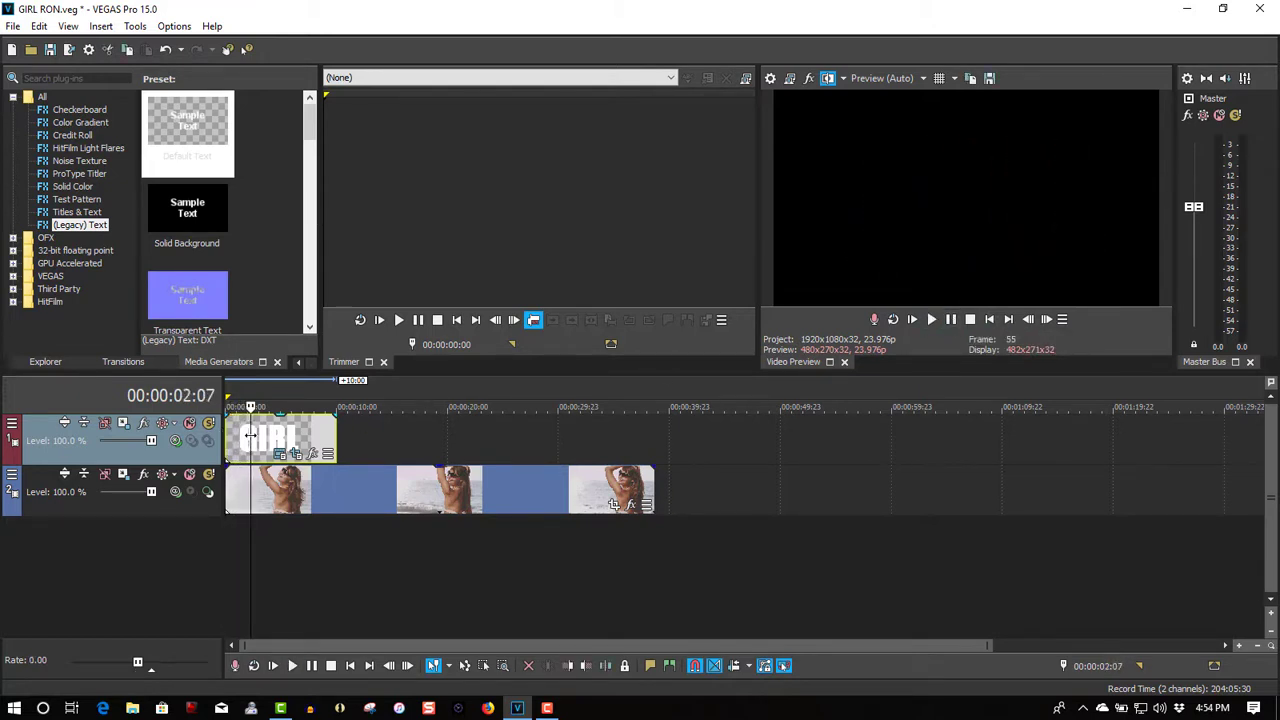
Step: Set the position to 00:00:02:11, then reopen and close the GIRL text generator settings
{"action": "left_click", "coordinate": [252, 436]}
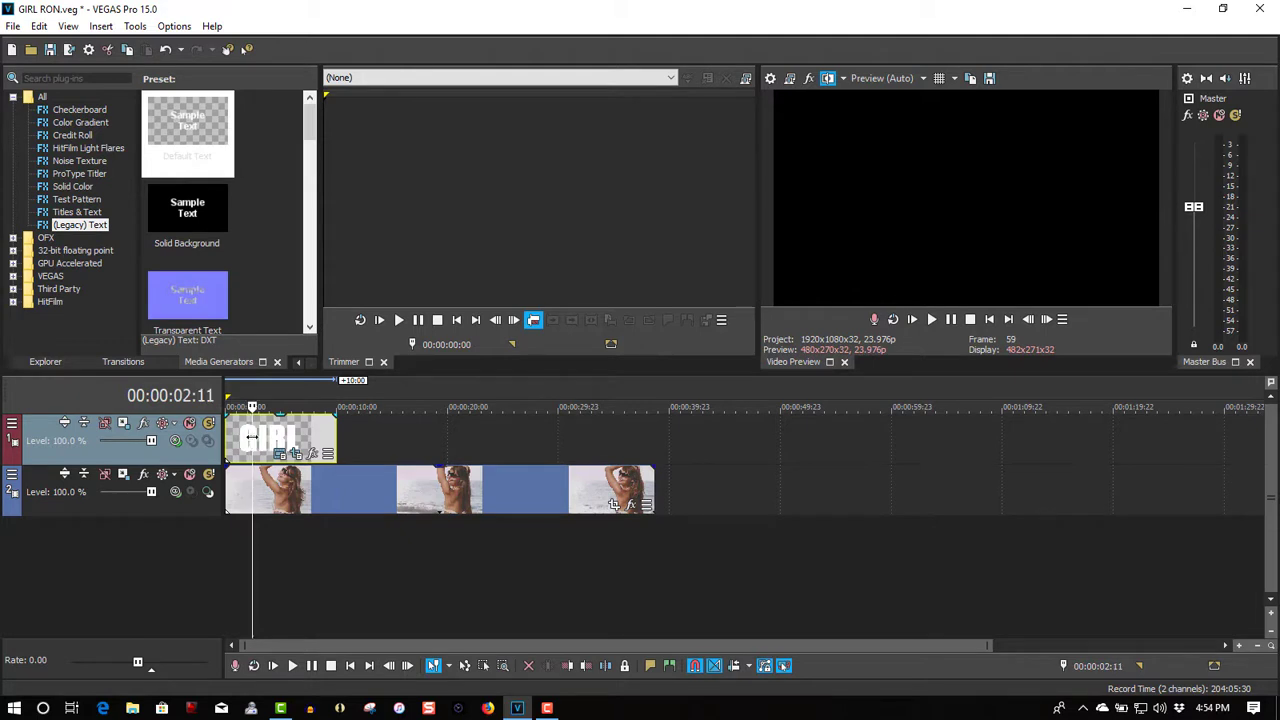
{"action": "left_click", "coordinate": [280, 454]}
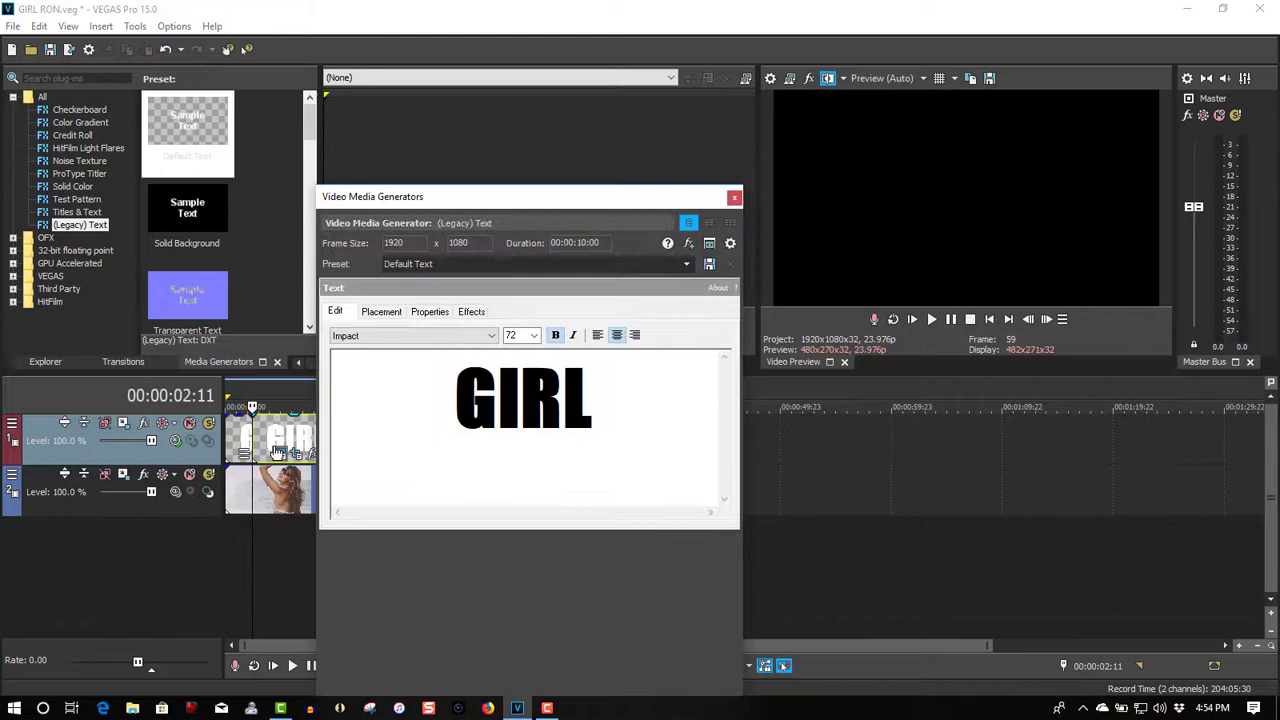
{"action": "left_click", "coordinate": [734, 196]}
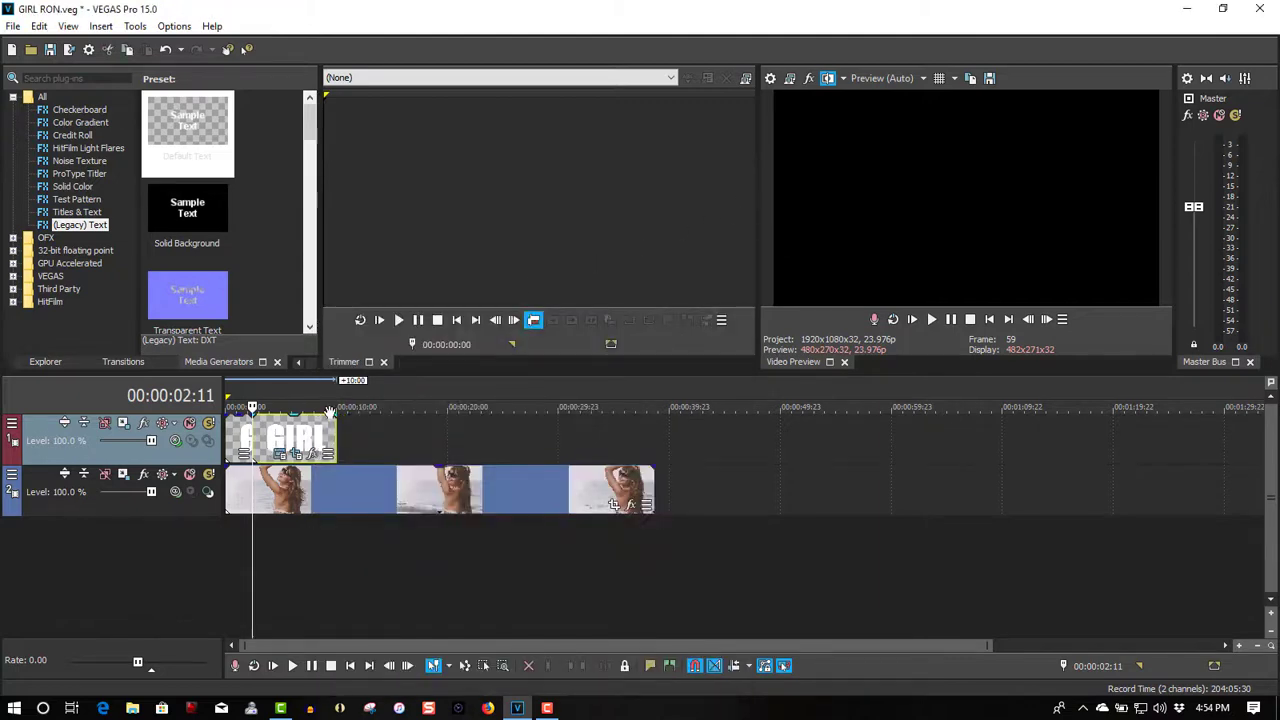
Step: Trim the GIRL event's end and copy it
{"action": "left_click", "coordinate": [284, 437]}
{"action": "left_click_drag", "start_coordinate": [336, 440], "coordinate": [252, 440]}
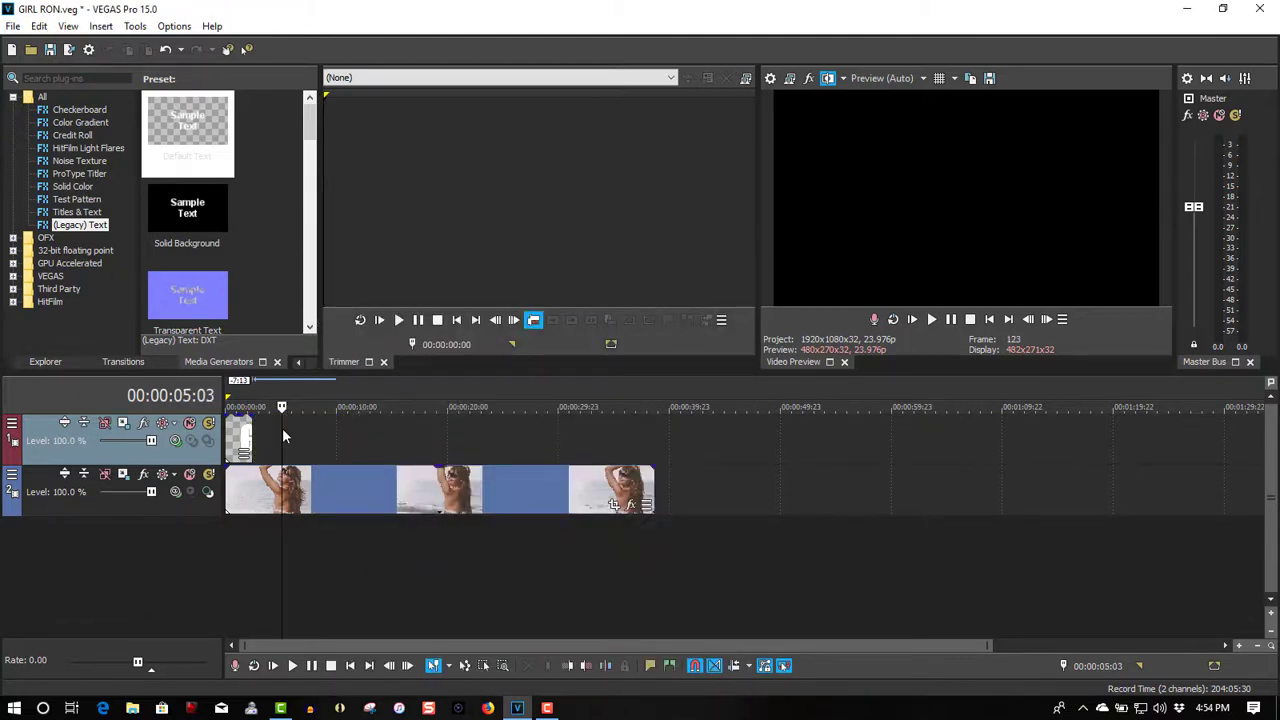
{"action": "scroll", "coordinate": [260, 437], "scroll_direction": "up", "scroll_amount": 4}
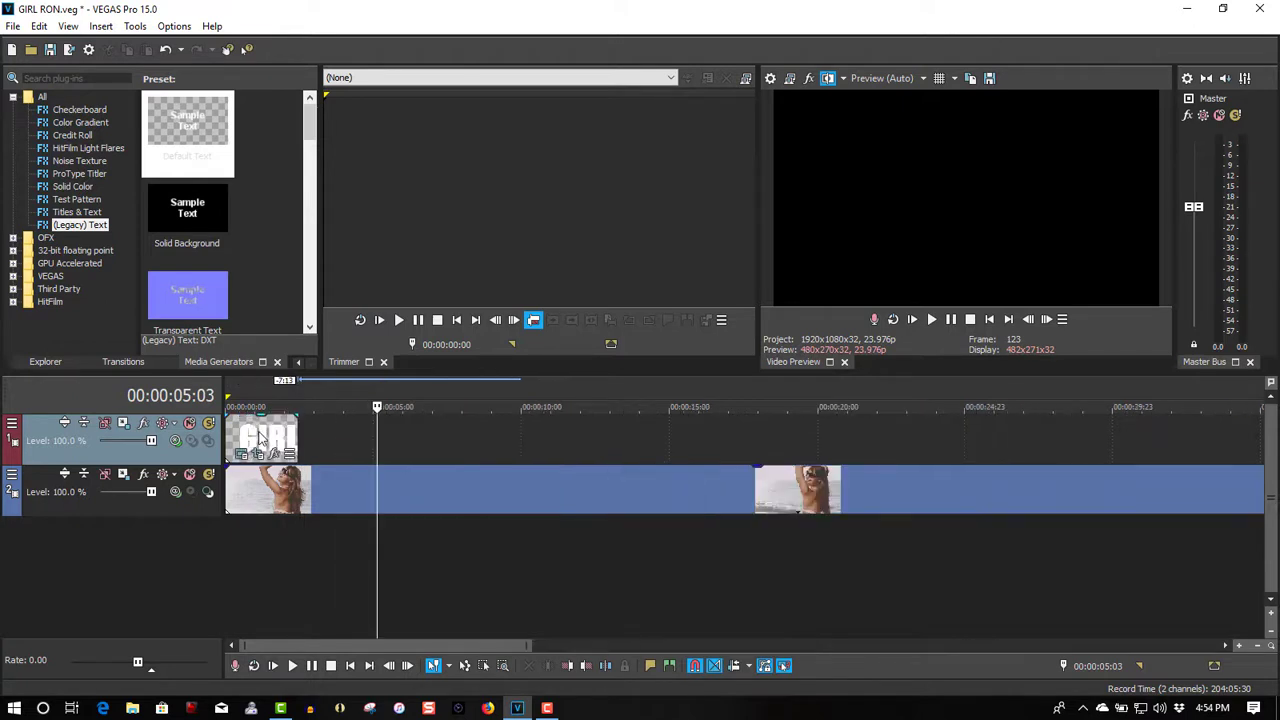
{"action": "right_click", "coordinate": [260, 437]}
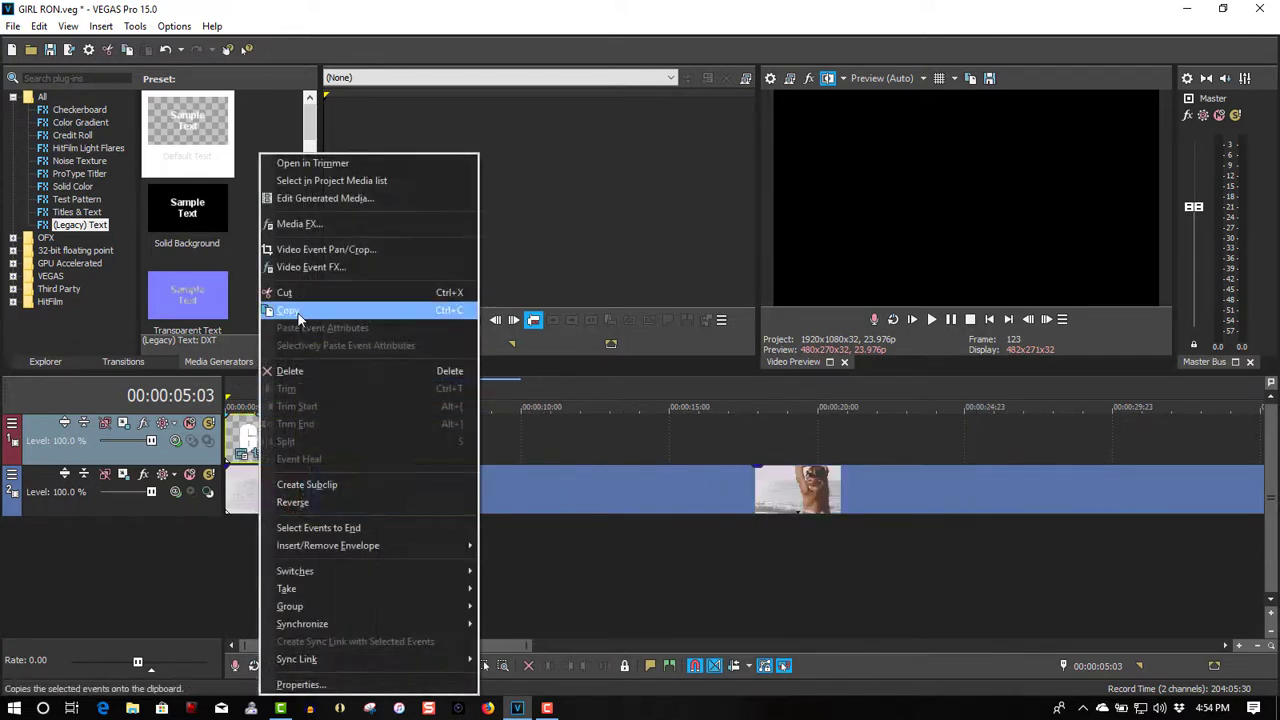
{"action": "left_click", "coordinate": [332, 450]}
Step: Paste two new copies of the GIRL event, sliding each flush against the previous one
{"action": "right_click", "coordinate": [332, 442]}
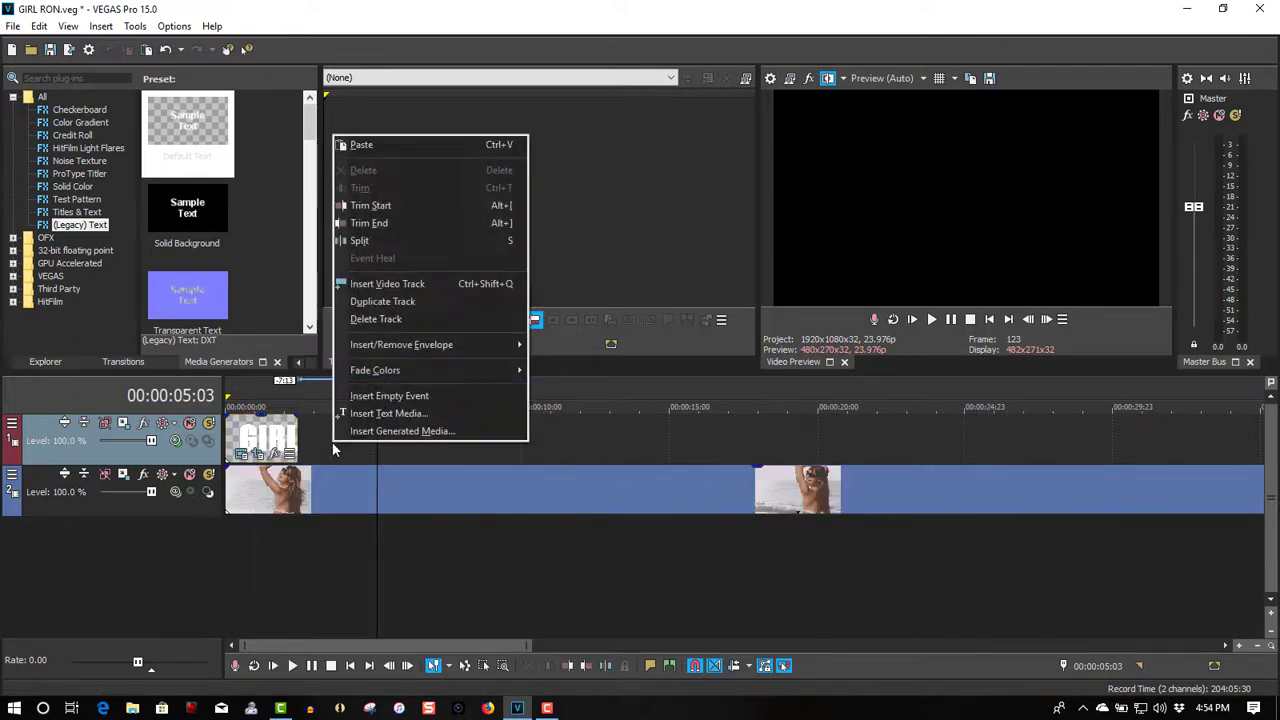
{"action": "left_click", "coordinate": [371, 152]}
{"action": "left_click", "coordinate": [749, 307]}
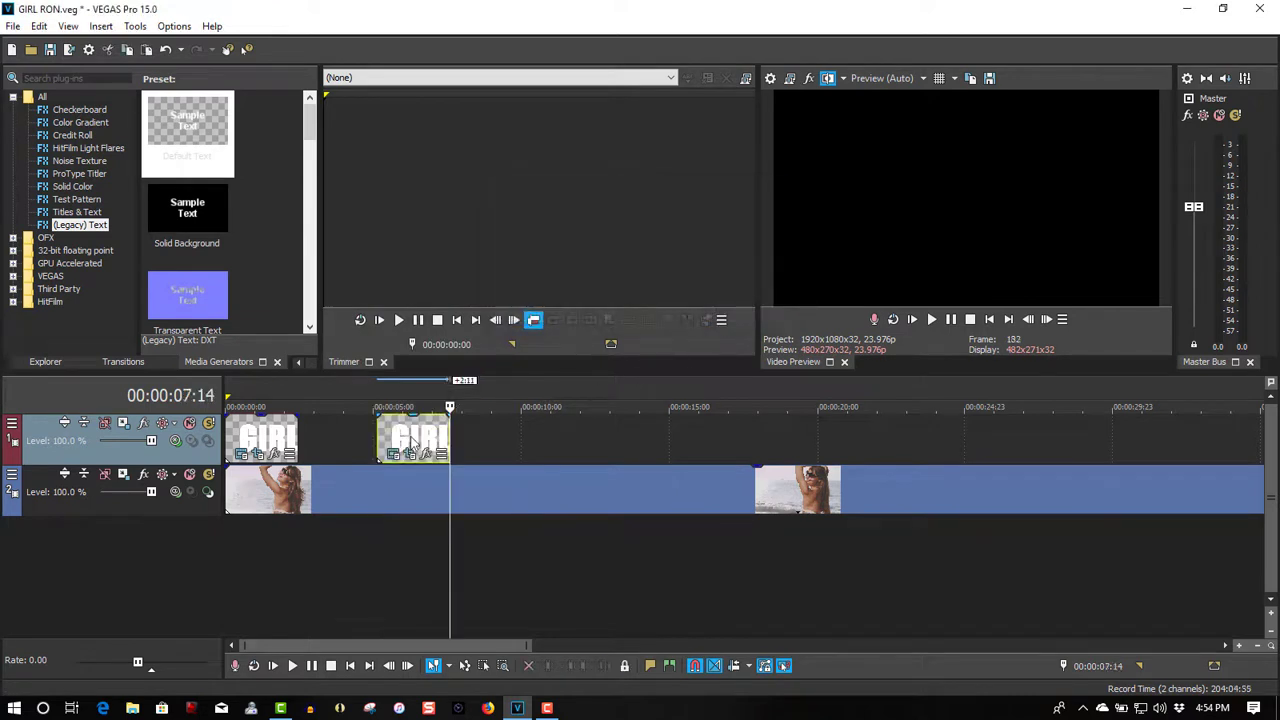
{"action": "left_click_drag", "start_coordinate": [401, 437], "coordinate": [319, 437]}
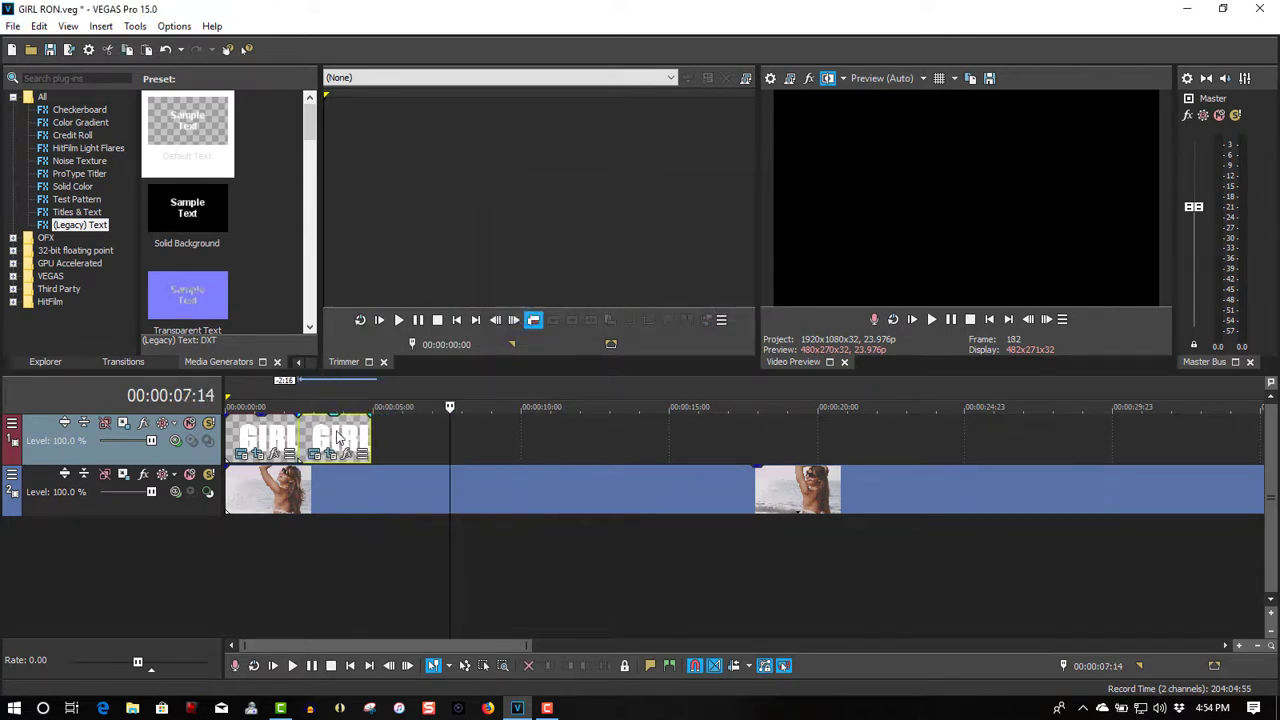
{"action": "right_click", "coordinate": [451, 431]}
{"action": "left_click", "coordinate": [481, 133]}
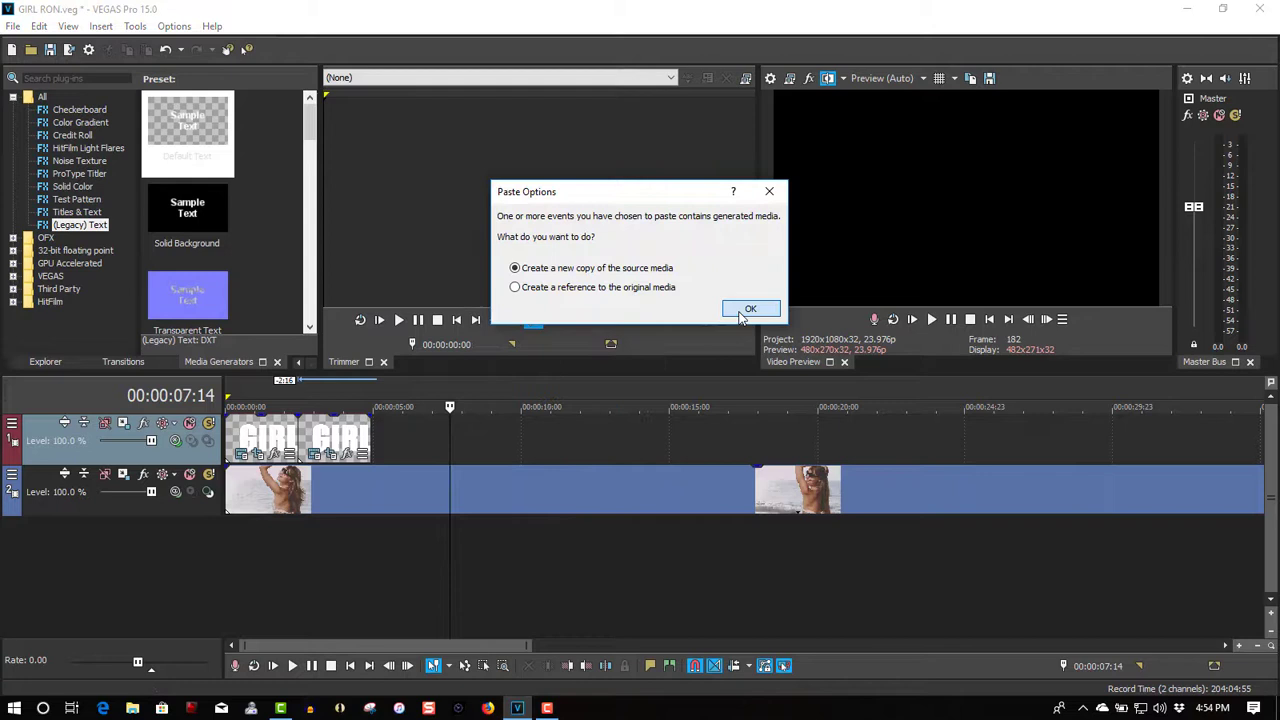
{"action": "left_click", "coordinate": [749, 307]}
{"action": "left_click_drag", "start_coordinate": [488, 441], "coordinate": [410, 443]}
Step: Paste a fourth GIRL event as a new copy at the end of the track
{"action": "right_click", "coordinate": [489, 433]}
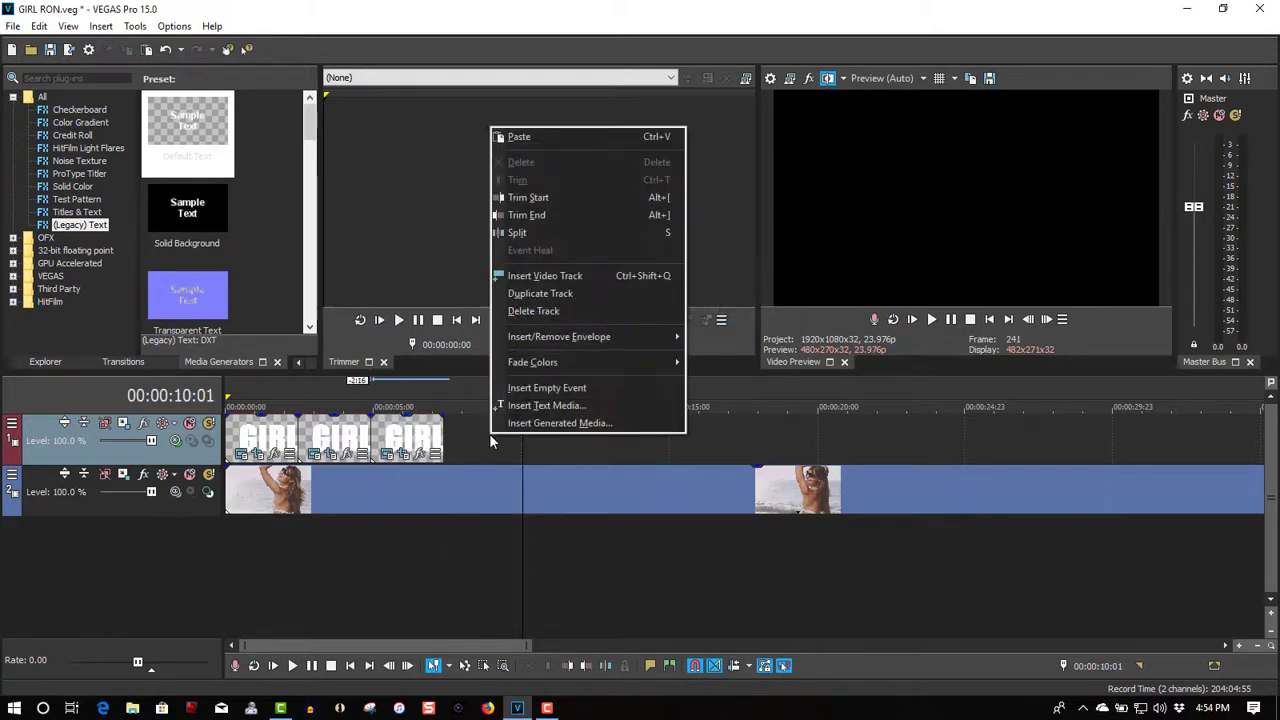
{"action": "left_click", "coordinate": [548, 135]}
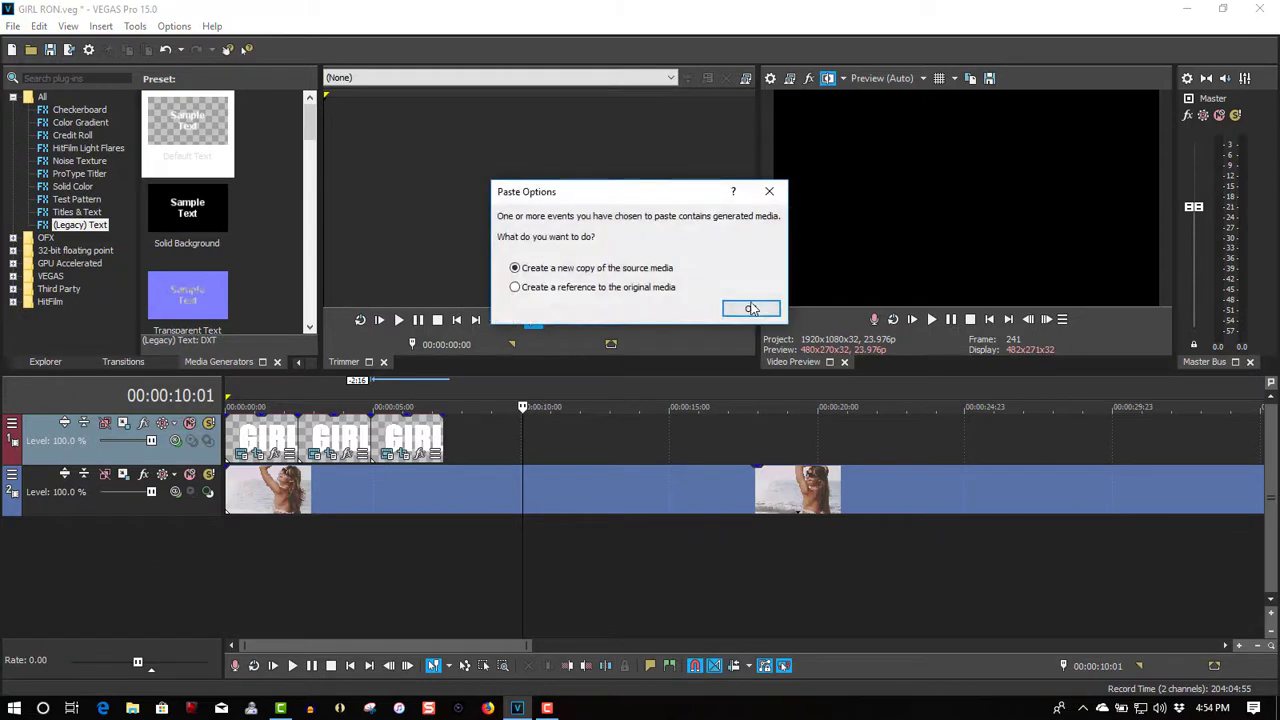
{"action": "left_click", "coordinate": [752, 309]}
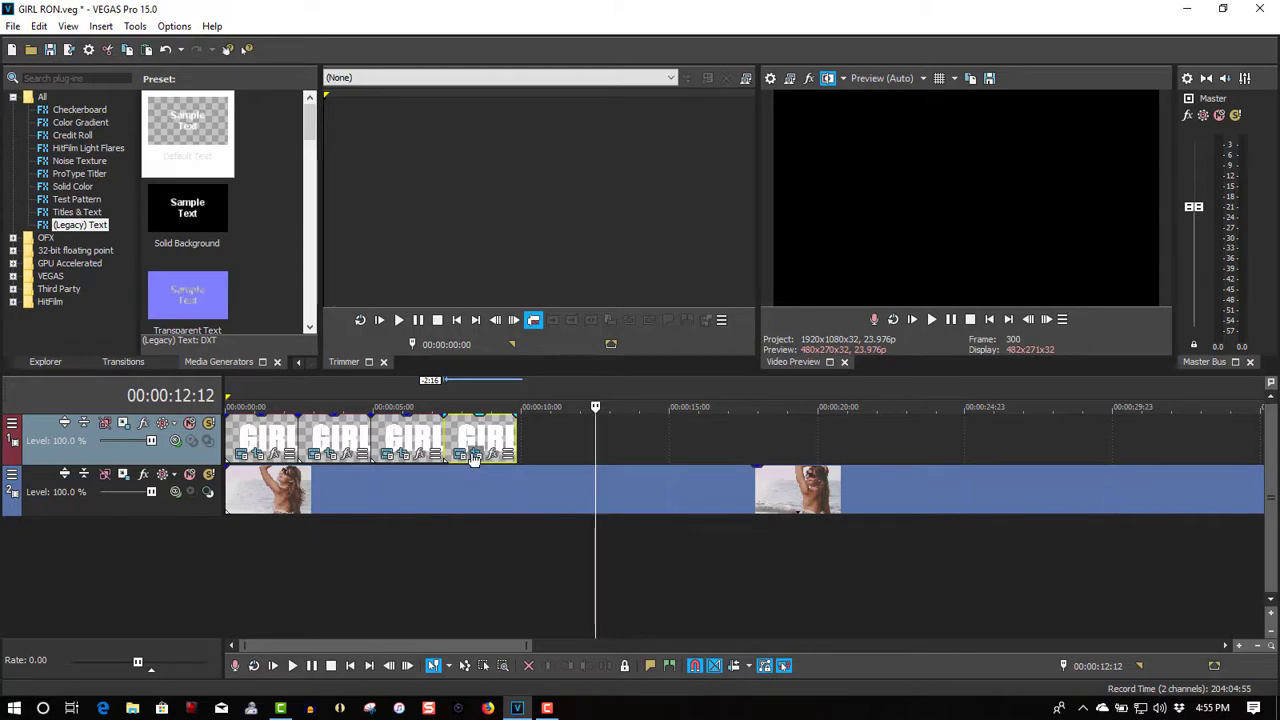
Step: Open Pan/Crop on the last GIRL event and push the mask's left edge further left at frame 0
{"action": "left_click", "coordinate": [474, 456]}
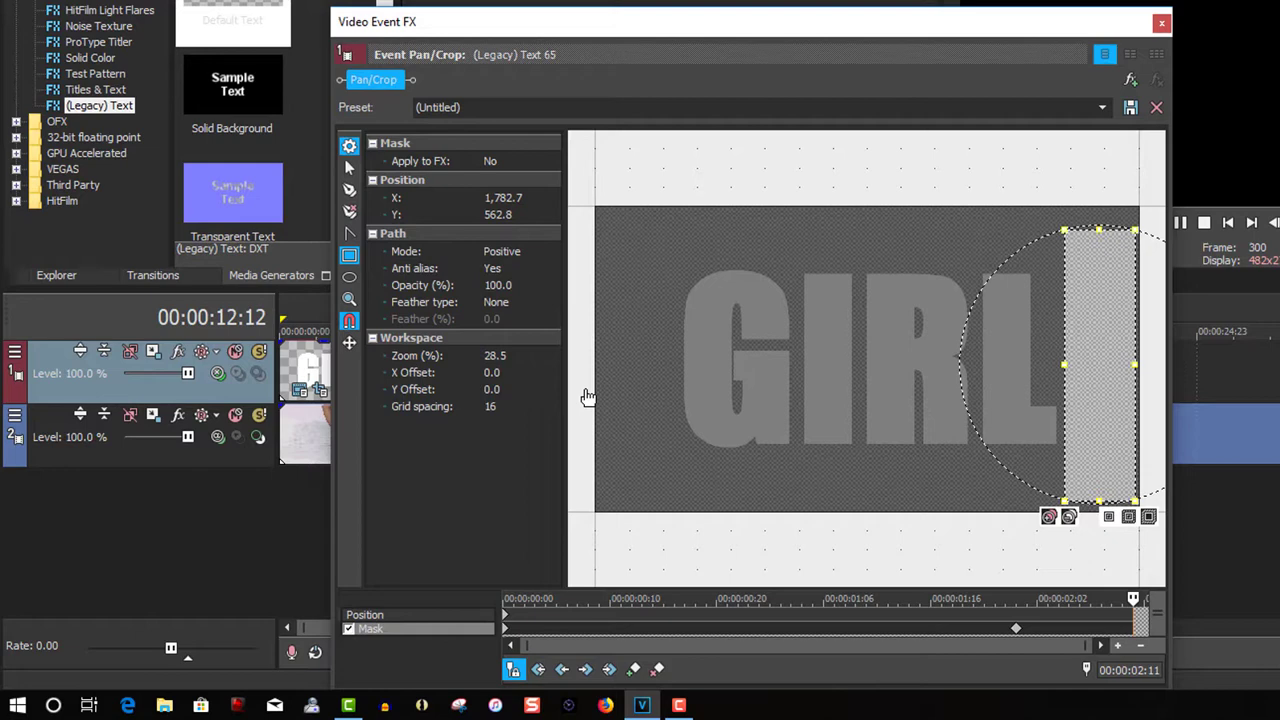
{"action": "left_click", "coordinate": [1016, 636]}
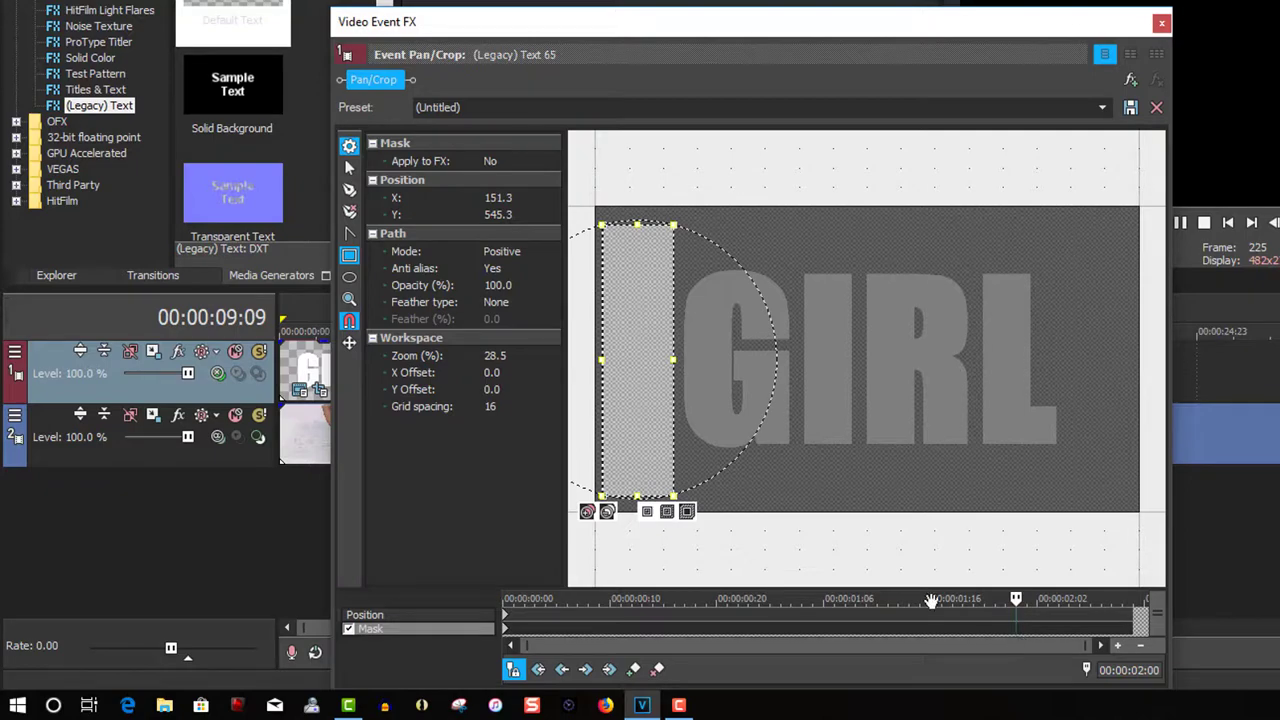
{"action": "left_click_drag", "start_coordinate": [848, 33], "coordinate": [1279, 53]}
{"action": "left_click", "coordinate": [549, 319]}
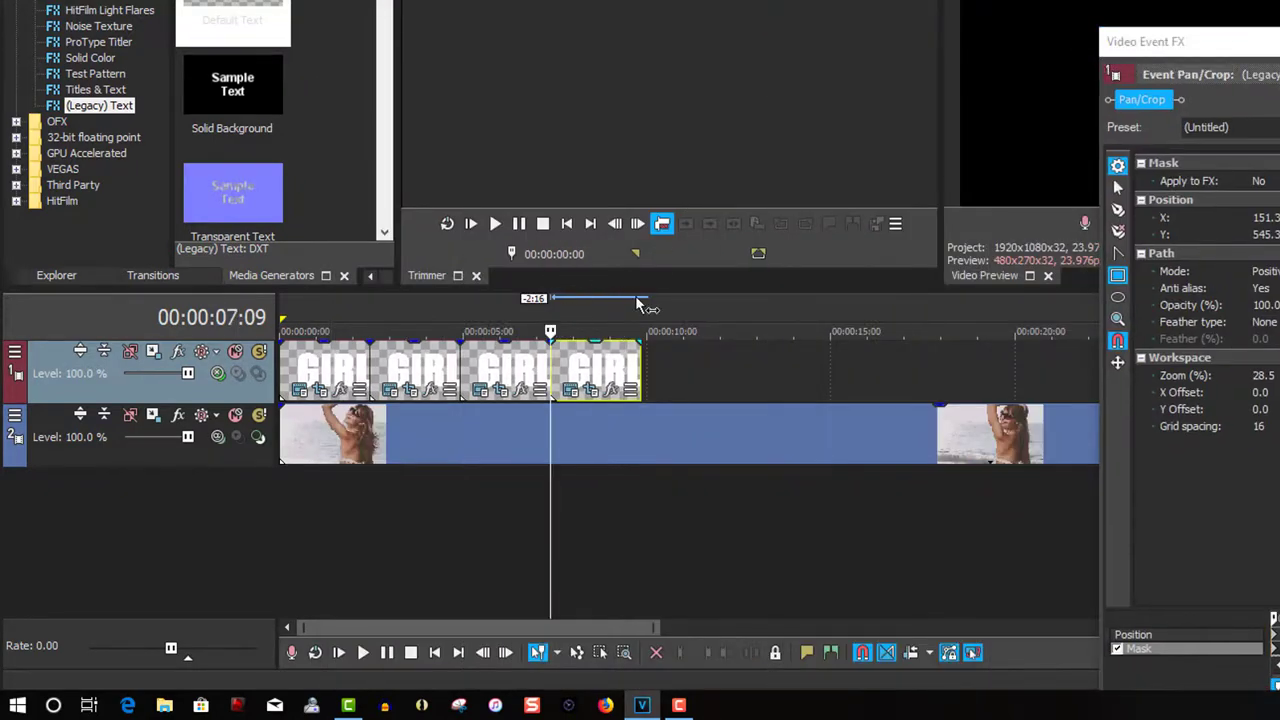
{"action": "left_click_drag", "start_coordinate": [1115, 62], "coordinate": [481, 18]}
{"action": "scroll", "coordinate": [890, 390], "scroll_direction": "down", "scroll_amount": 4}
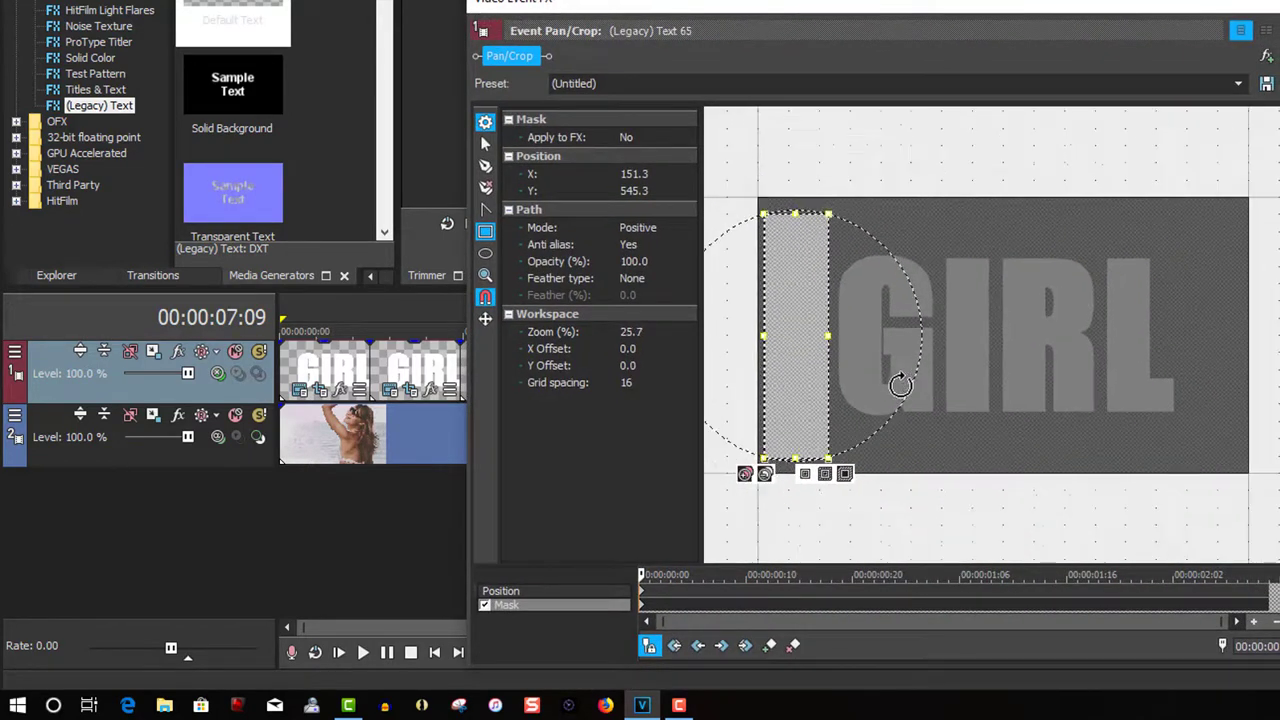
{"action": "scroll", "coordinate": [890, 395], "scroll_direction": "down", "scroll_amount": 4}
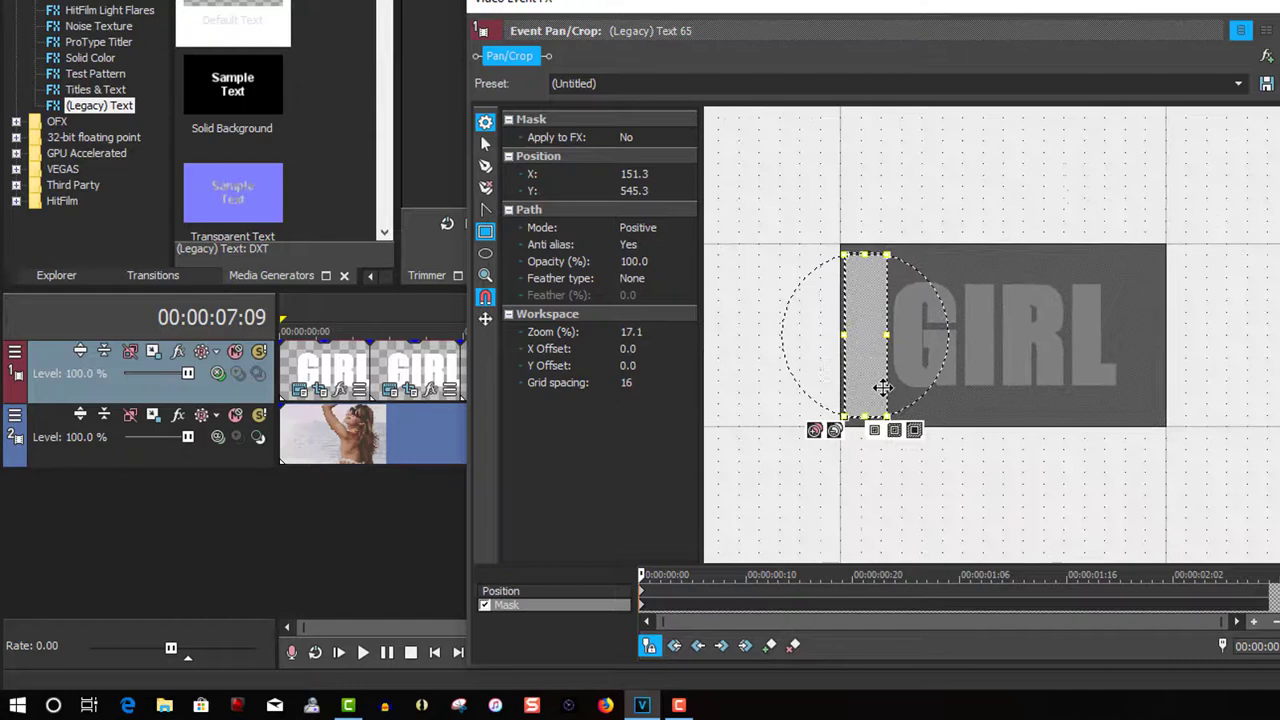
{"action": "scroll", "coordinate": [878, 380], "scroll_direction": "down", "scroll_amount": 3}
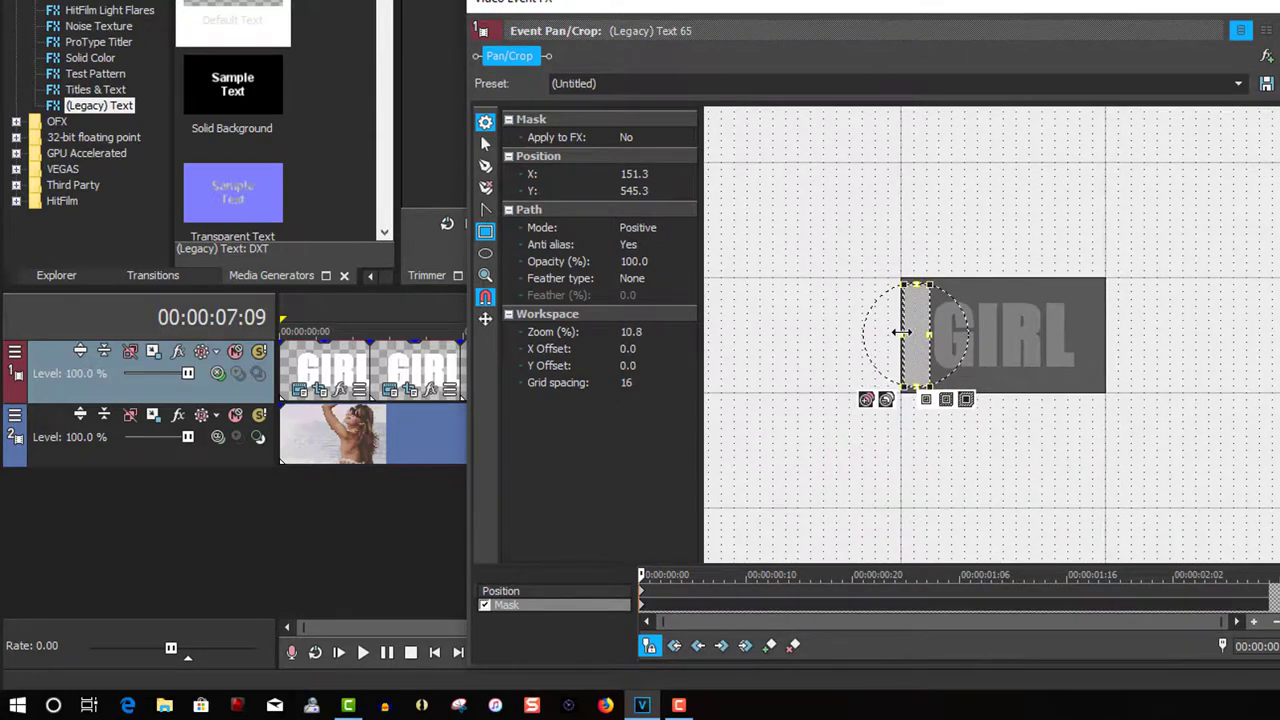
{"action": "left_click_drag", "start_coordinate": [901, 332], "coordinate": [779, 334]}
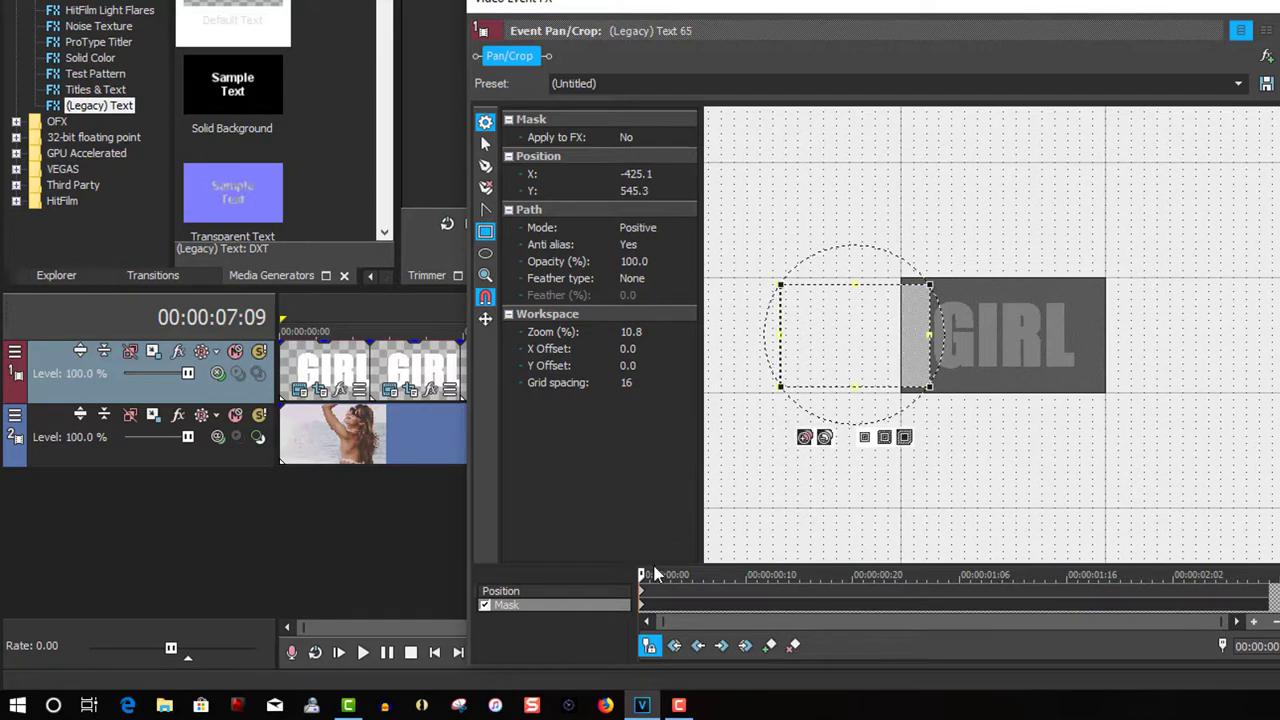
Step: About ten frames in, widen the mask to cover the whole GIRL, adding a keyframe
{"action": "left_click_drag", "start_coordinate": [643, 574], "coordinate": [779, 574]}
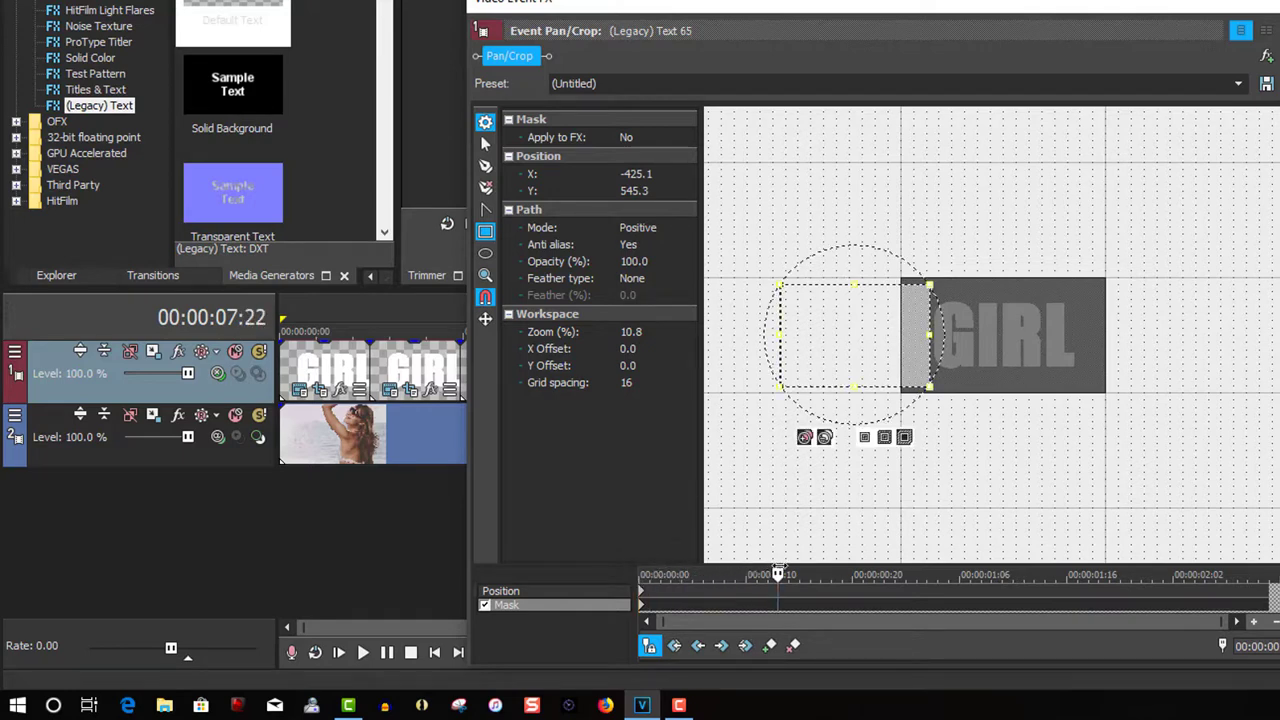
{"action": "left_click", "coordinate": [845, 380]}
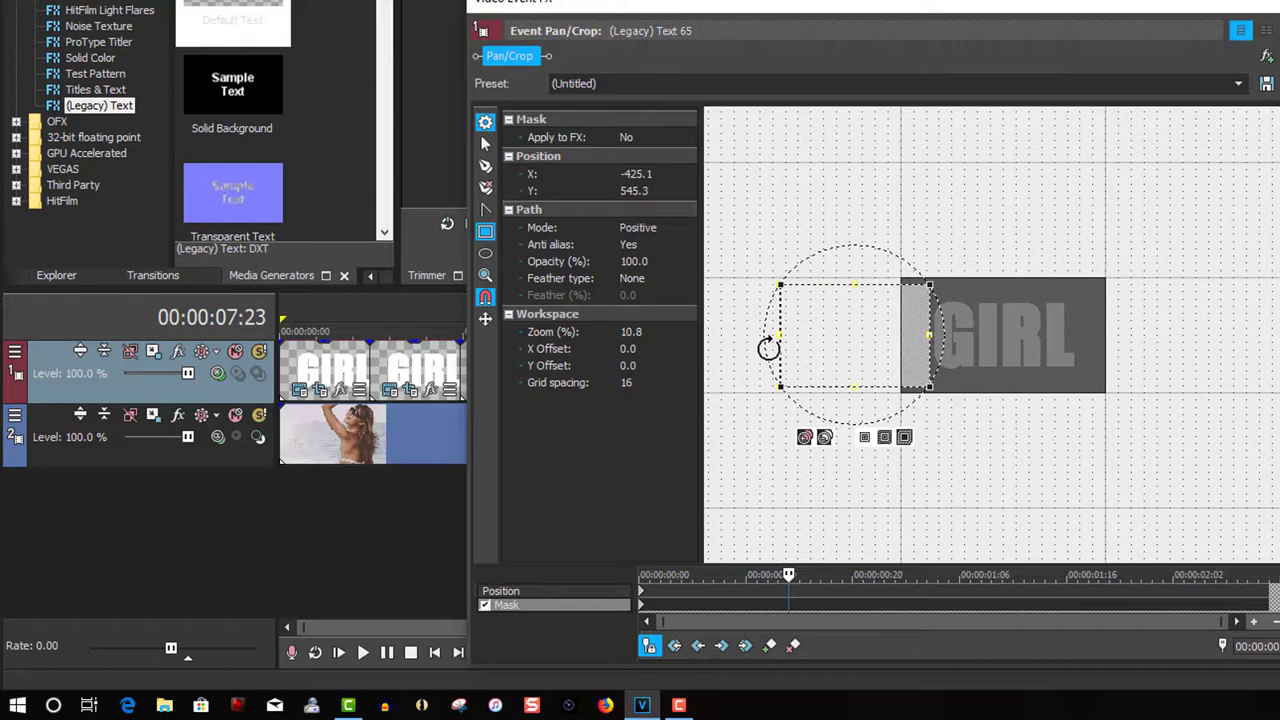
{"action": "left_click_drag", "start_coordinate": [776, 334], "coordinate": [973, 335]}
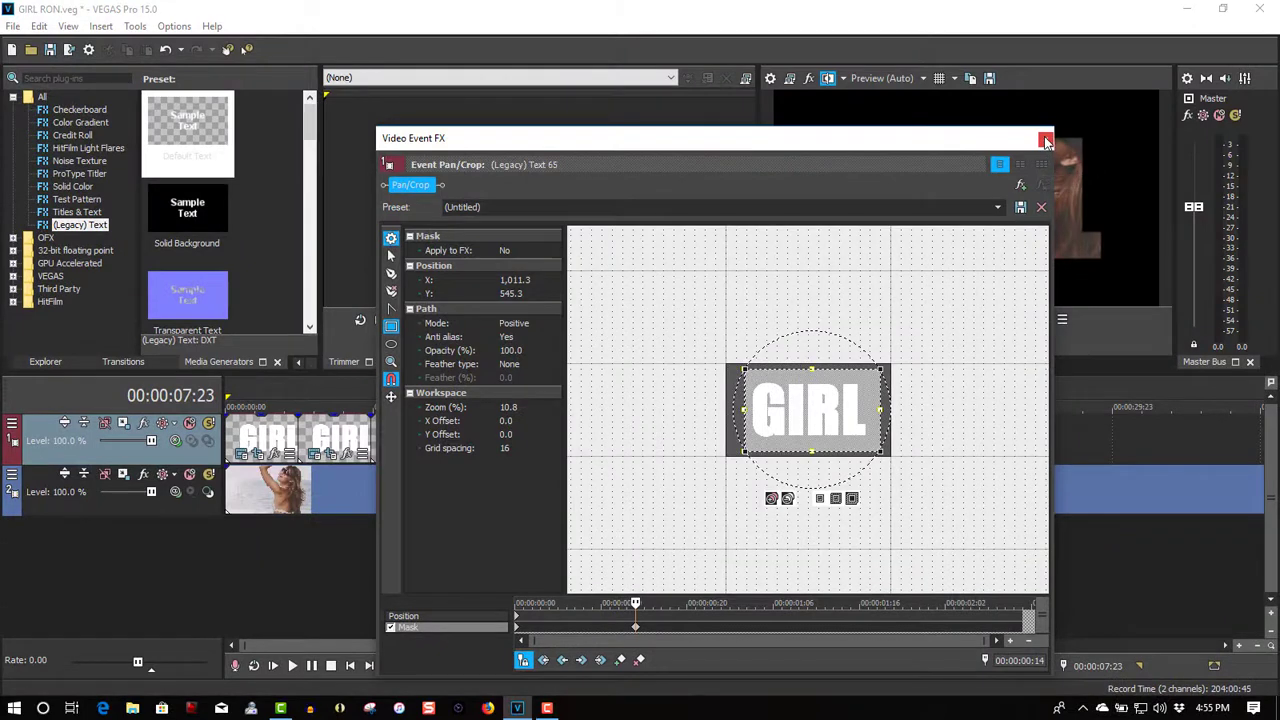
Step: Close Pan/Crop, play the project from the start, then scrub back to about 00:00:09:05
{"action": "left_click", "coordinate": [1046, 141]}
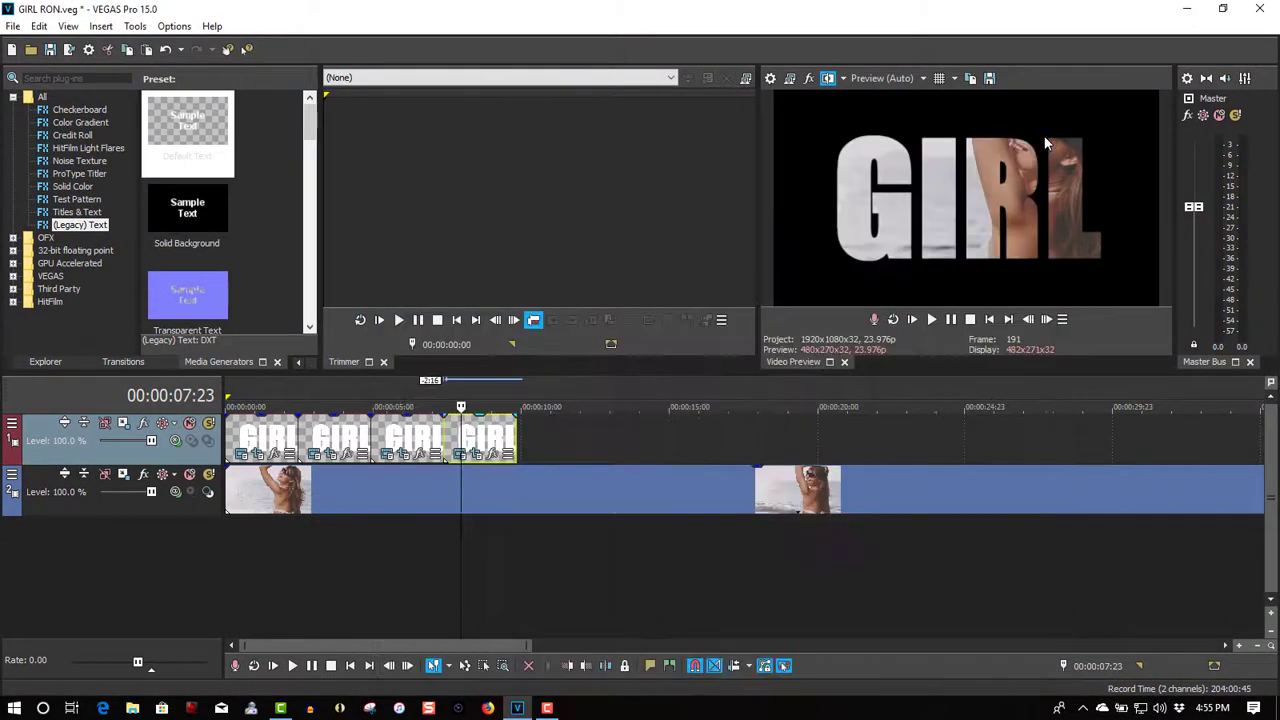
{"action": "left_click", "coordinate": [987, 320]}
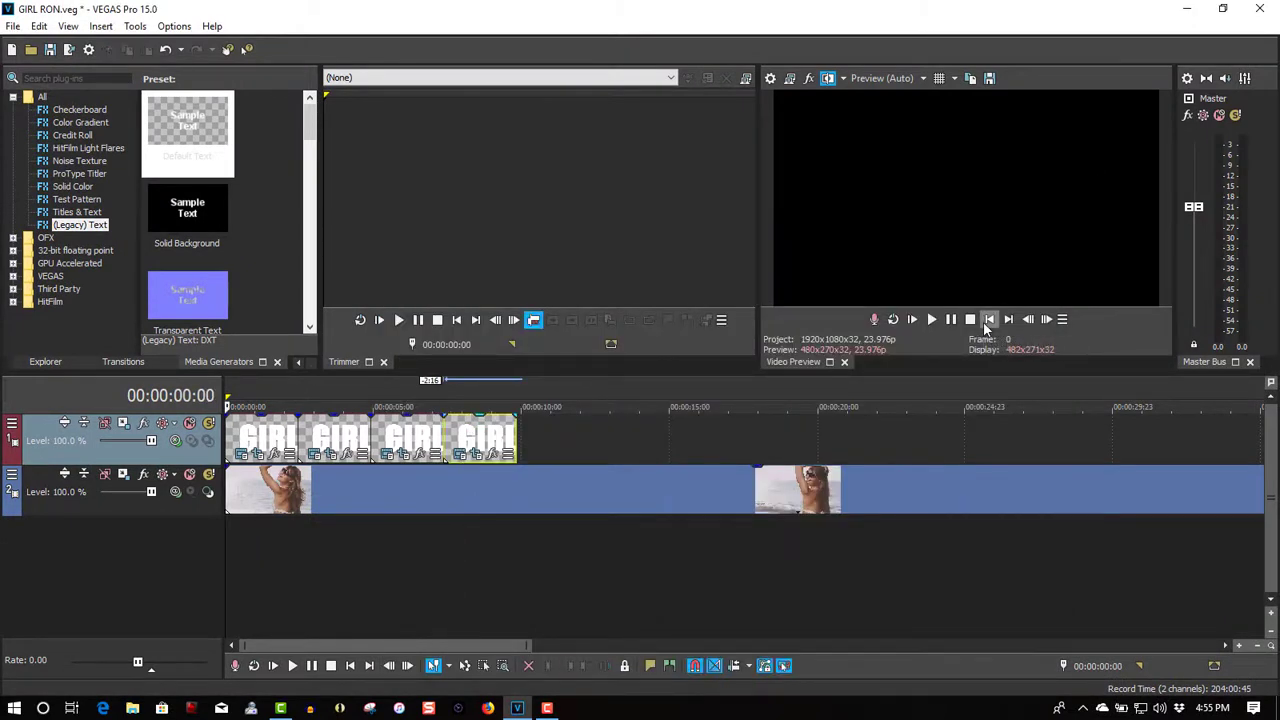
{"action": "left_click", "coordinate": [932, 320]}
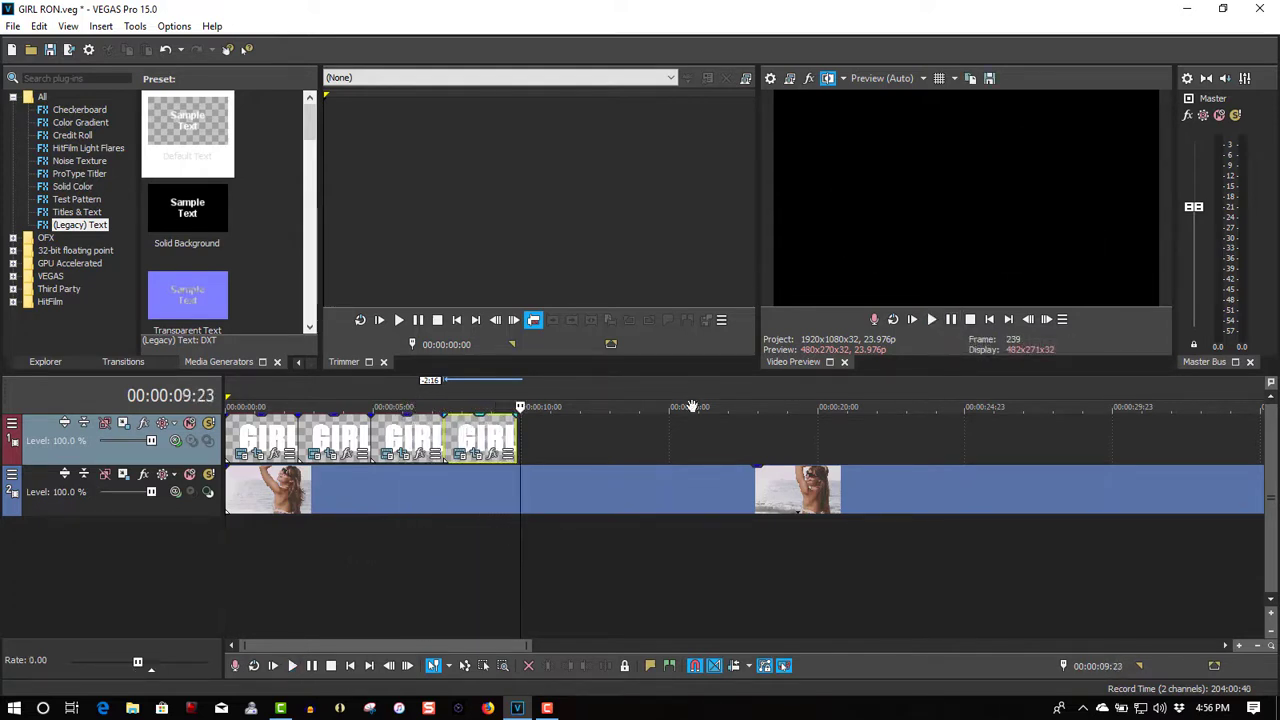
{"action": "left_click_drag", "start_coordinate": [520, 406], "coordinate": [498, 406]}
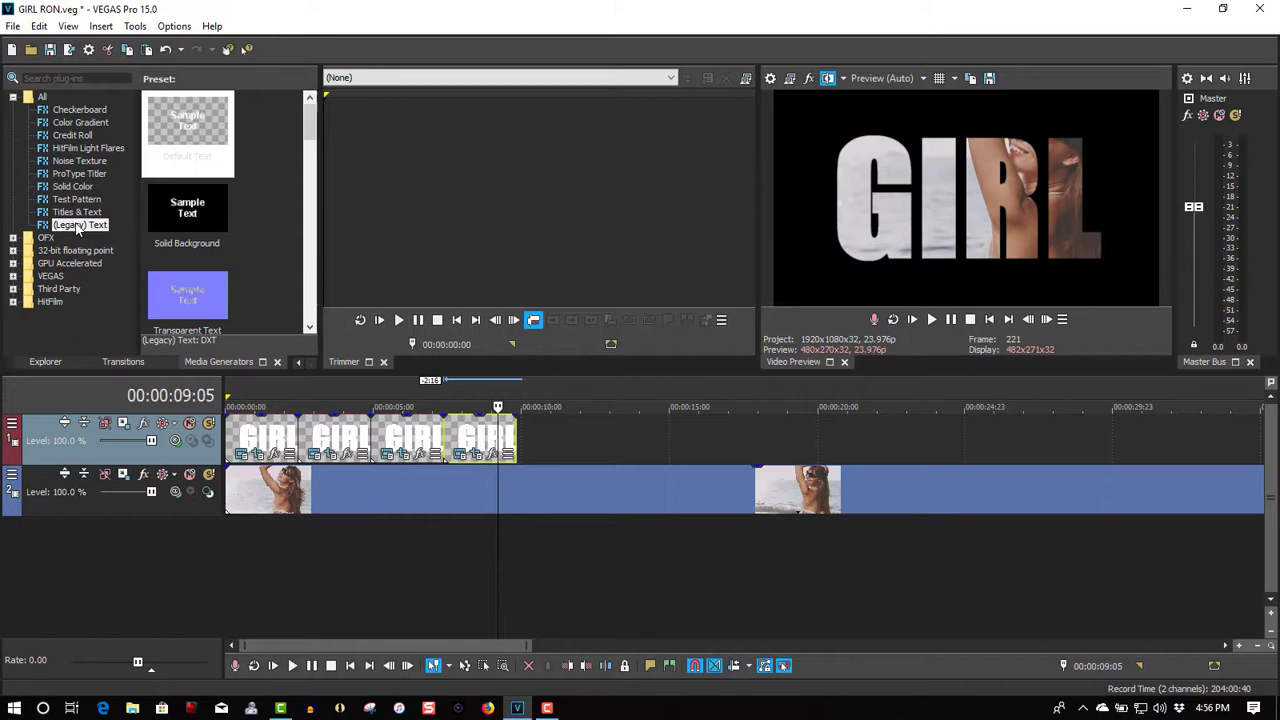
Step: Add a new (Legacy) Text event after the four copies and change its text to GIRL
{"action": "left_click_drag", "start_coordinate": [78, 228], "coordinate": [522, 437]}
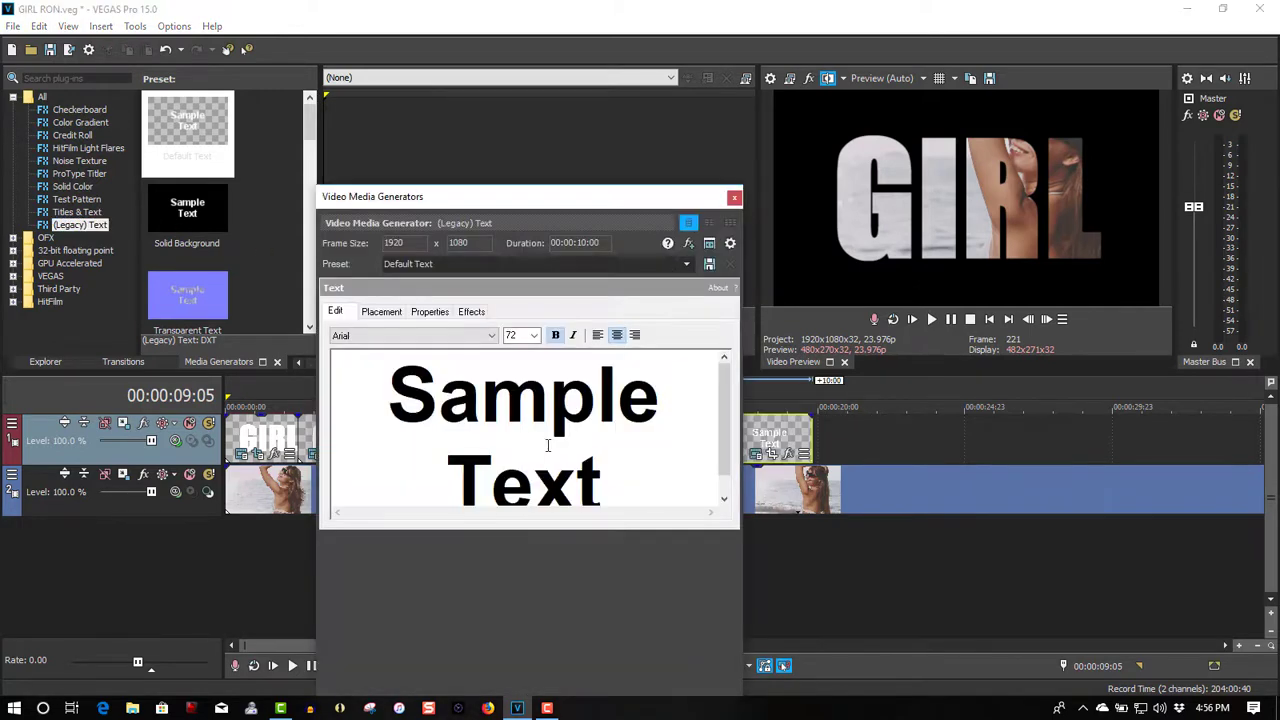
{"action": "left_click_drag", "start_coordinate": [644, 489], "coordinate": [340, 333]}
{"action": "left_click", "coordinate": [340, 335]}
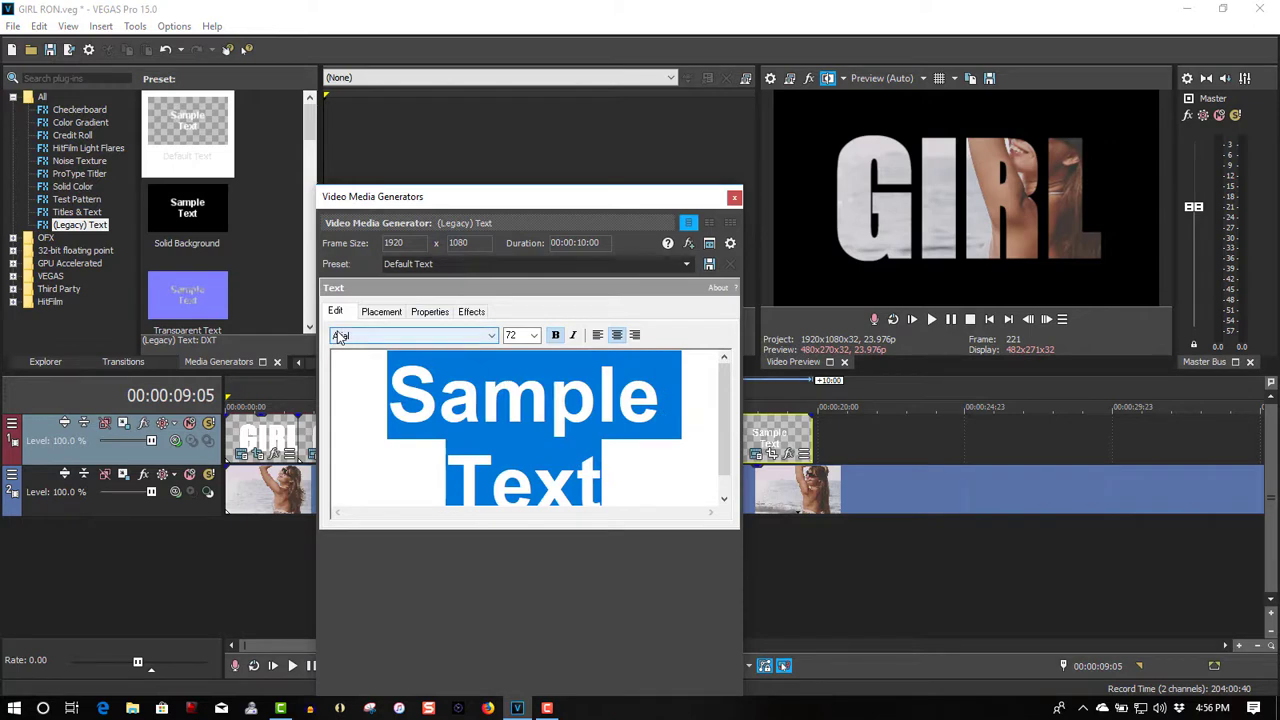
{"action": "type", "text": "GIRL"}
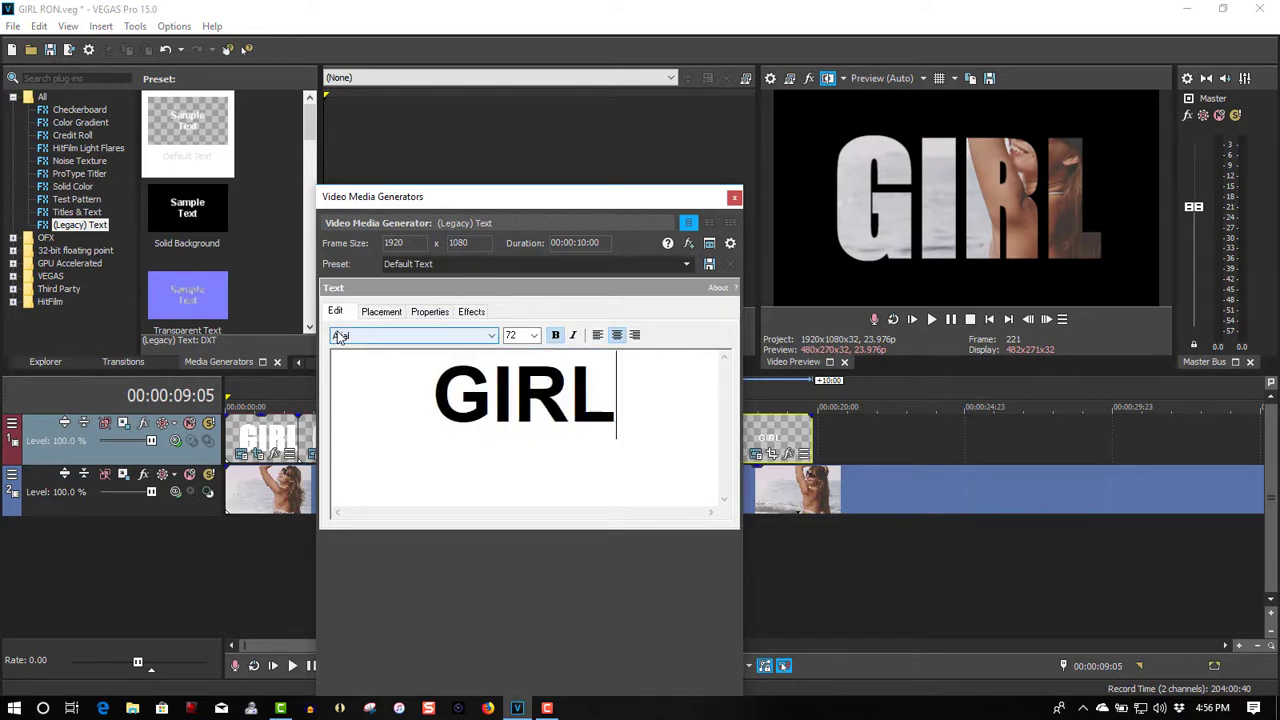
{"action": "left_click_drag", "start_coordinate": [668, 388], "coordinate": [486, 512]}
Step: Set the new GIRL text to Impact with scaling 3.500
{"action": "left_click", "coordinate": [491, 335]}
{"action": "left_click", "coordinate": [387, 517]}
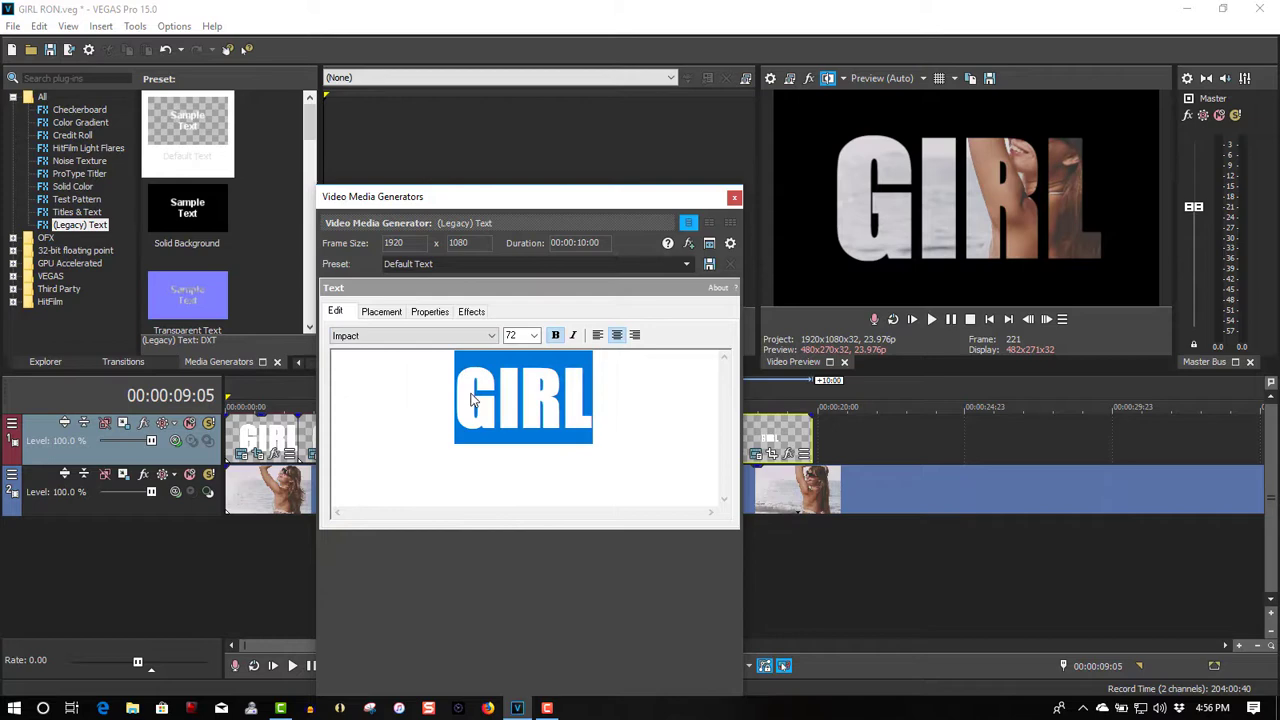
{"action": "left_click", "coordinate": [429, 312]}
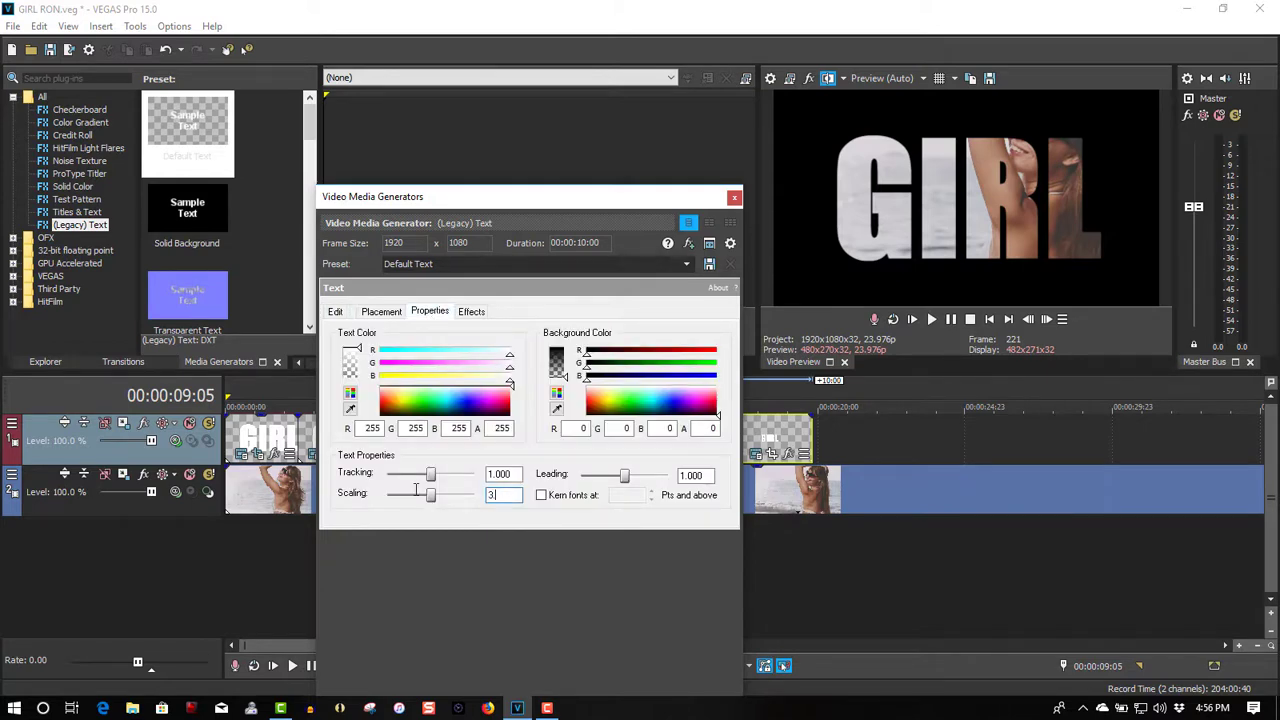
{"action": "key", "text": "Return"}
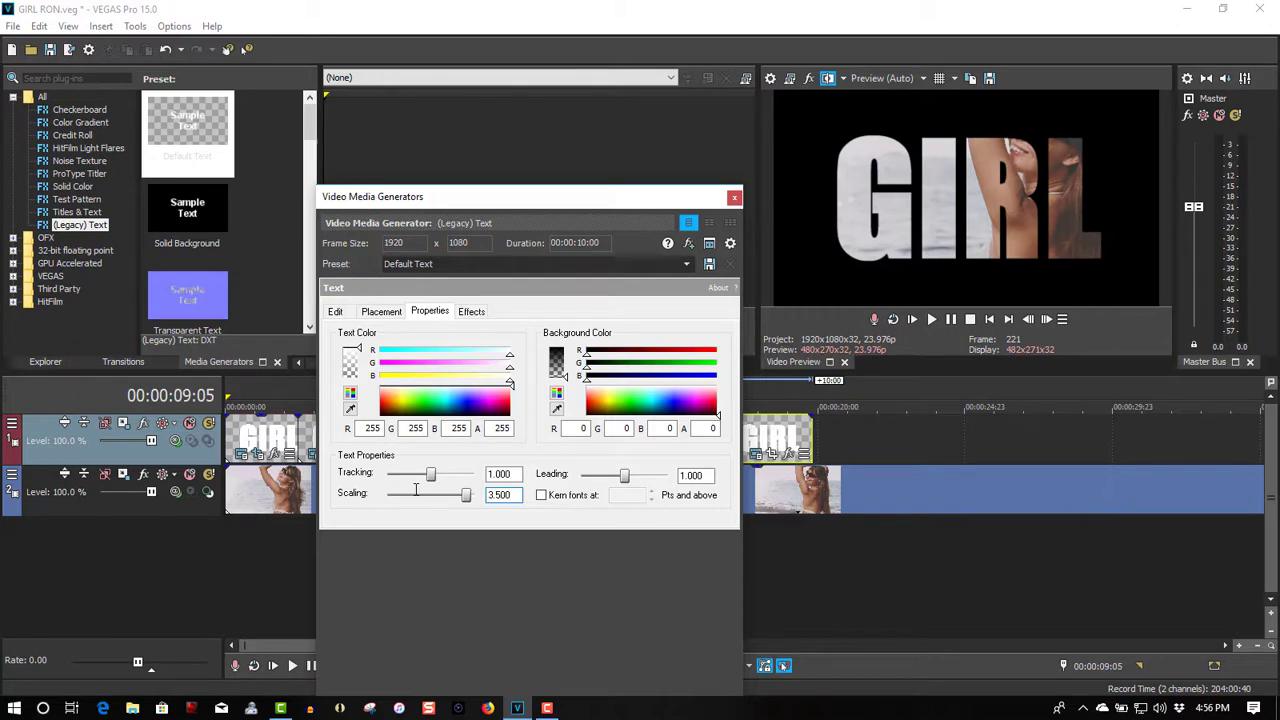
Step: Close the text generator and move the playhead from 00:00:10:15 back to 00:00:09:20
{"action": "left_click", "coordinate": [733, 200]}
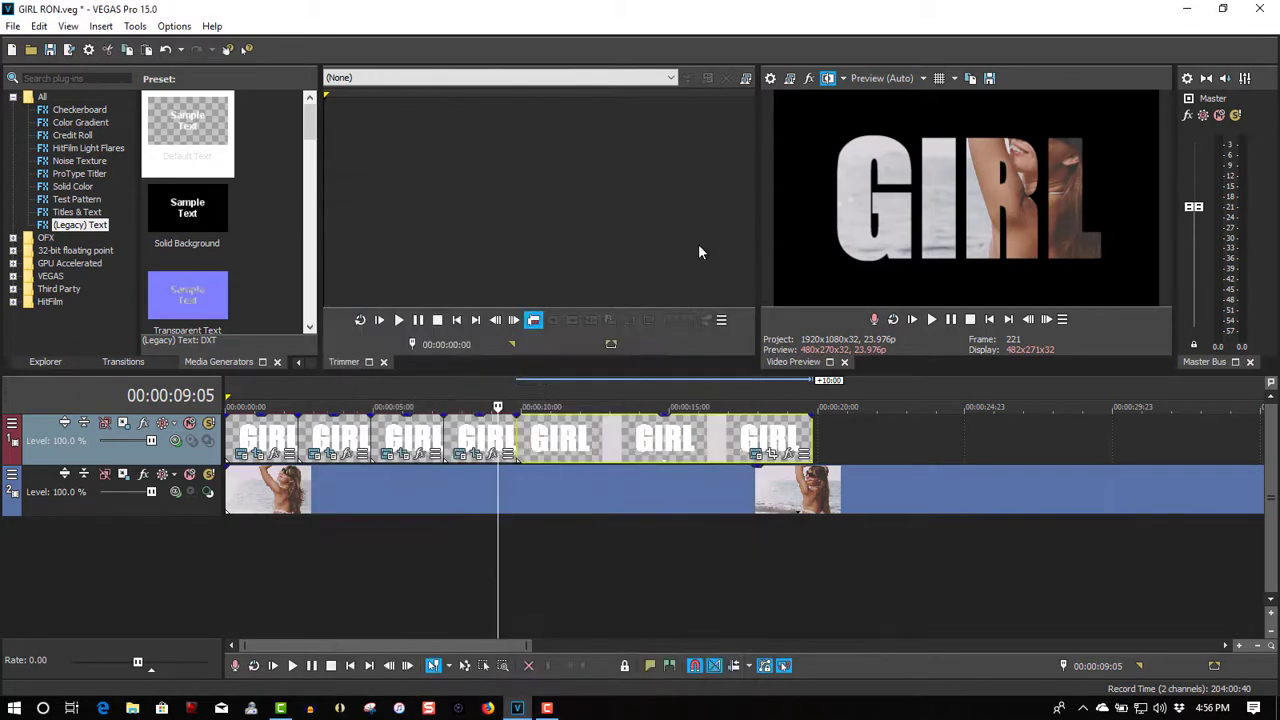
{"action": "left_click", "coordinate": [541, 440]}
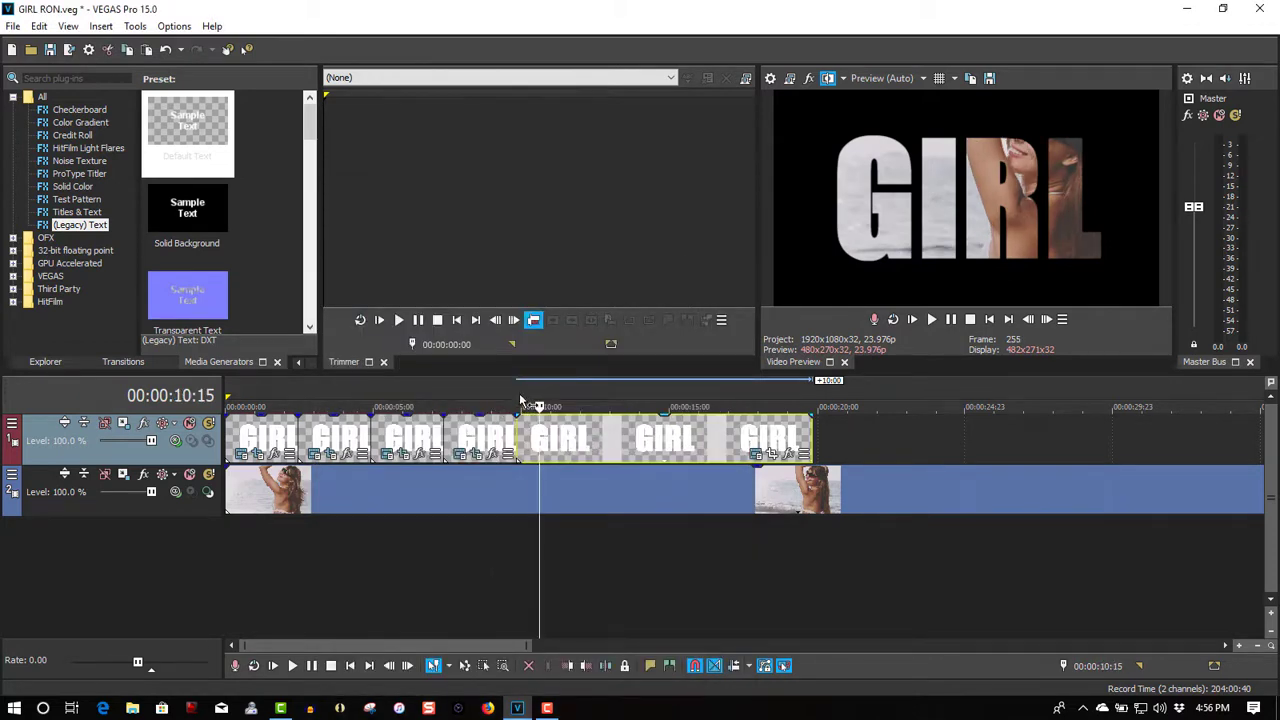
{"action": "left_click", "coordinate": [519, 393]}
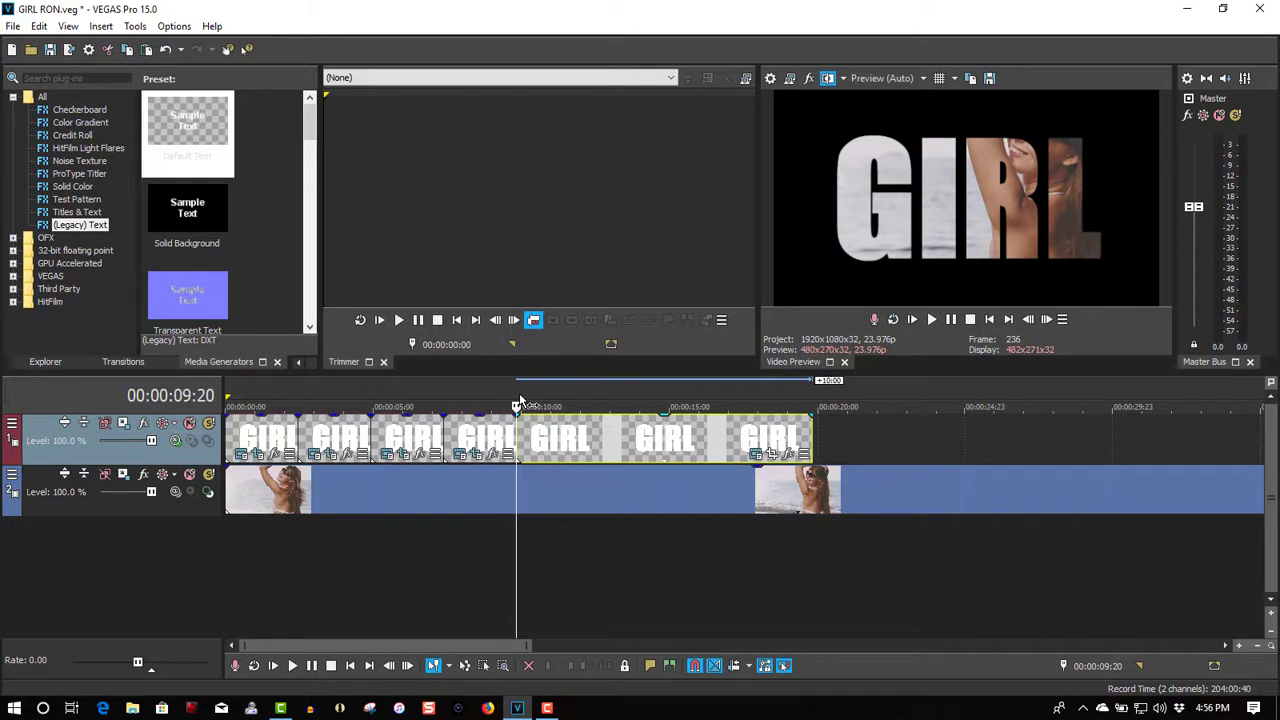
Step: Keyframe Pan/Crop at 2 seconds, then shrink the frame at the clip's end, centred on the R
{"action": "left_click", "coordinate": [768, 455]}
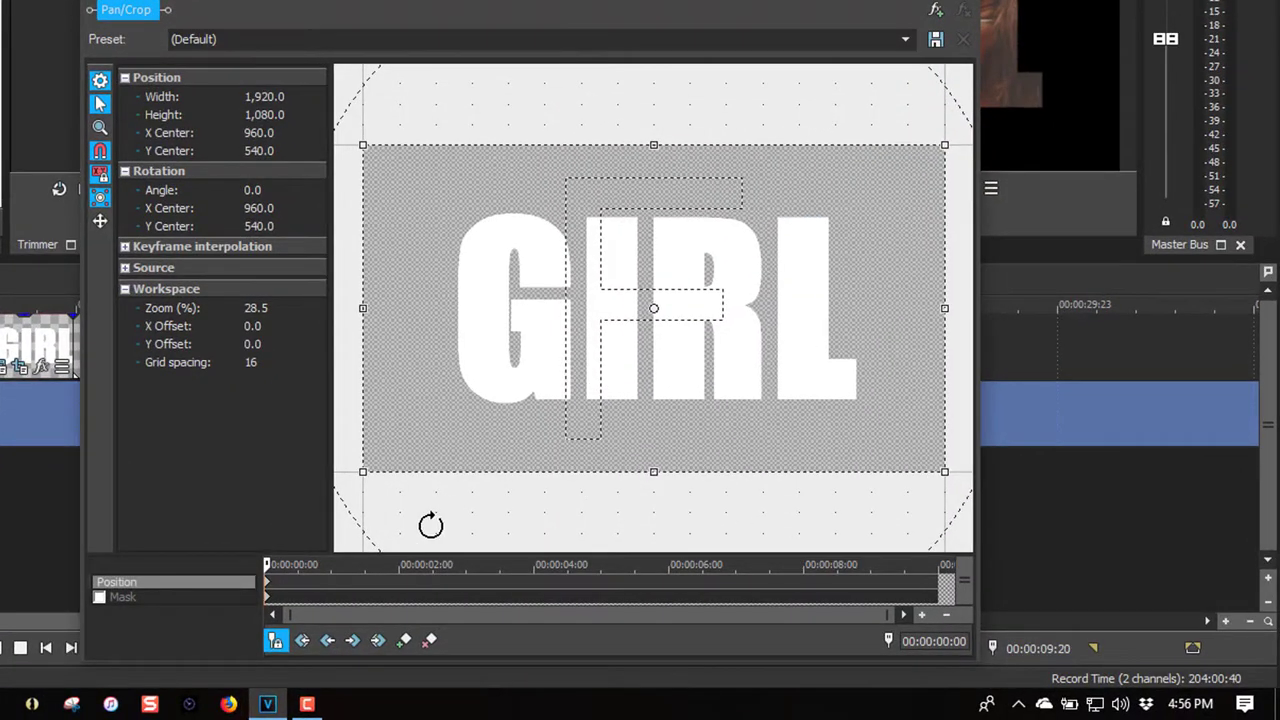
{"action": "left_click", "coordinate": [401, 586]}
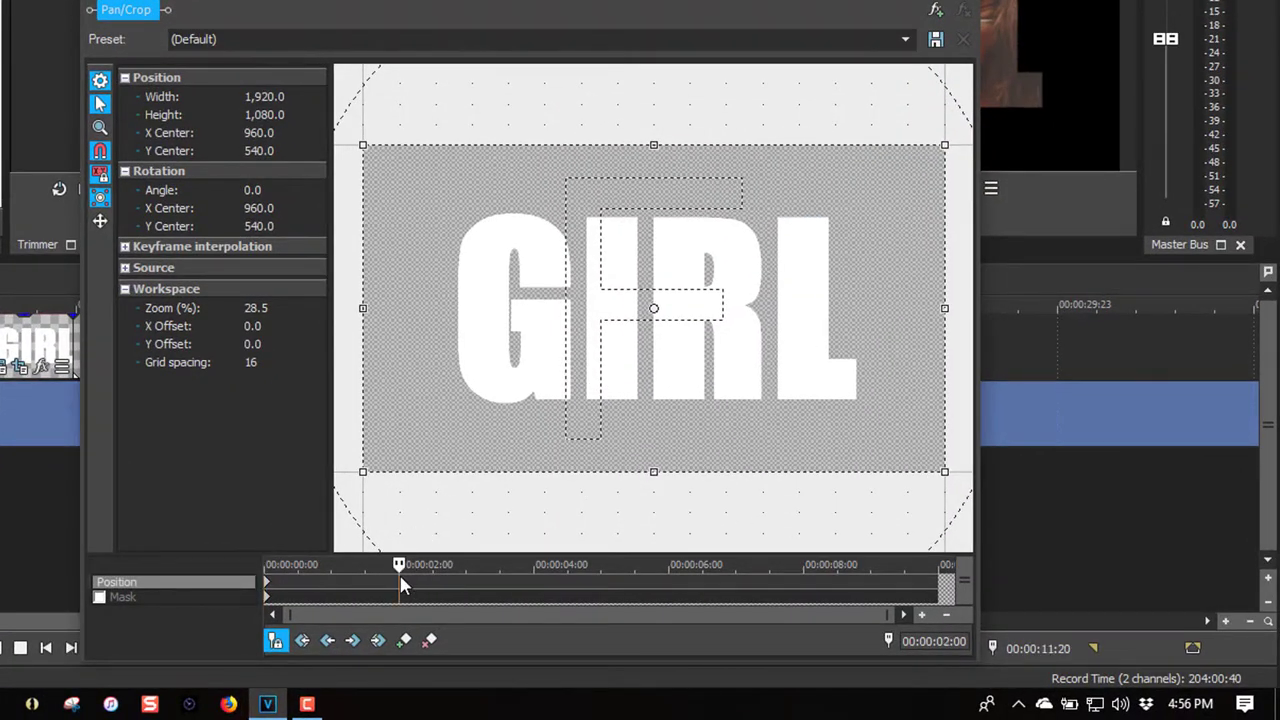
{"action": "left_click", "coordinate": [404, 640]}
{"action": "left_click_drag", "start_coordinate": [399, 566], "coordinate": [938, 565]}
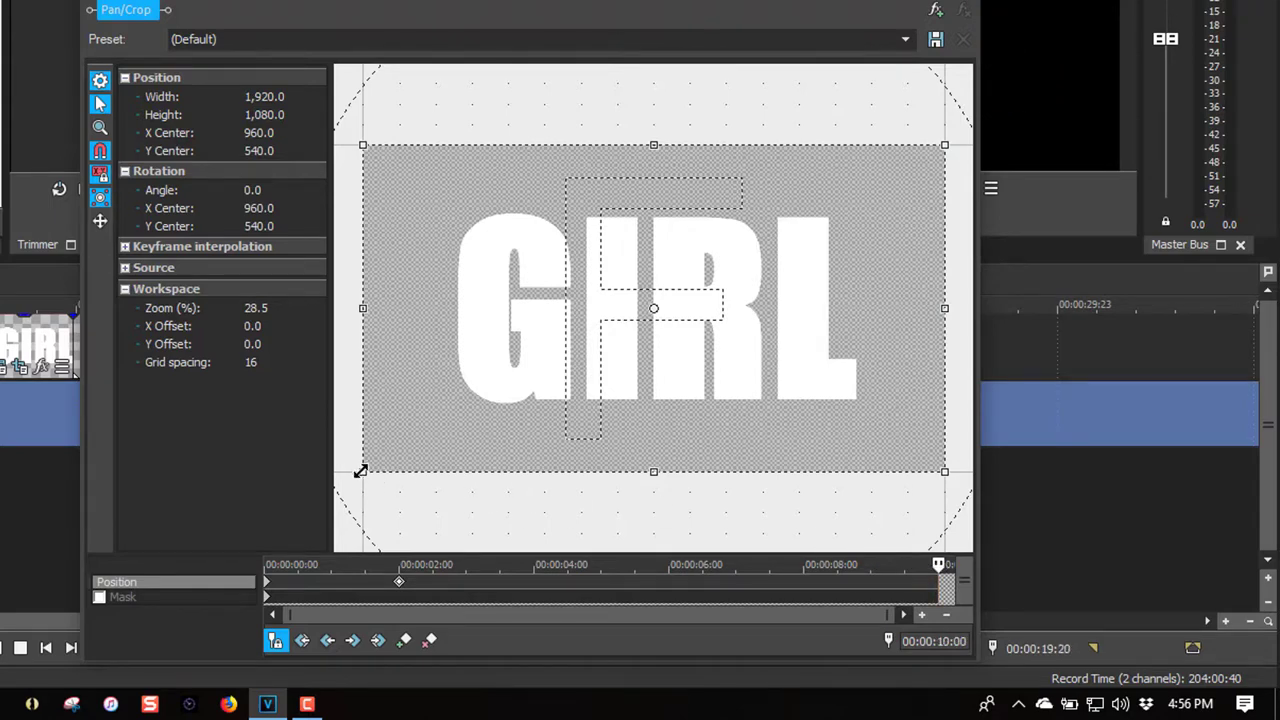
{"action": "left_click_drag", "start_coordinate": [362, 472], "coordinate": [603, 338]}
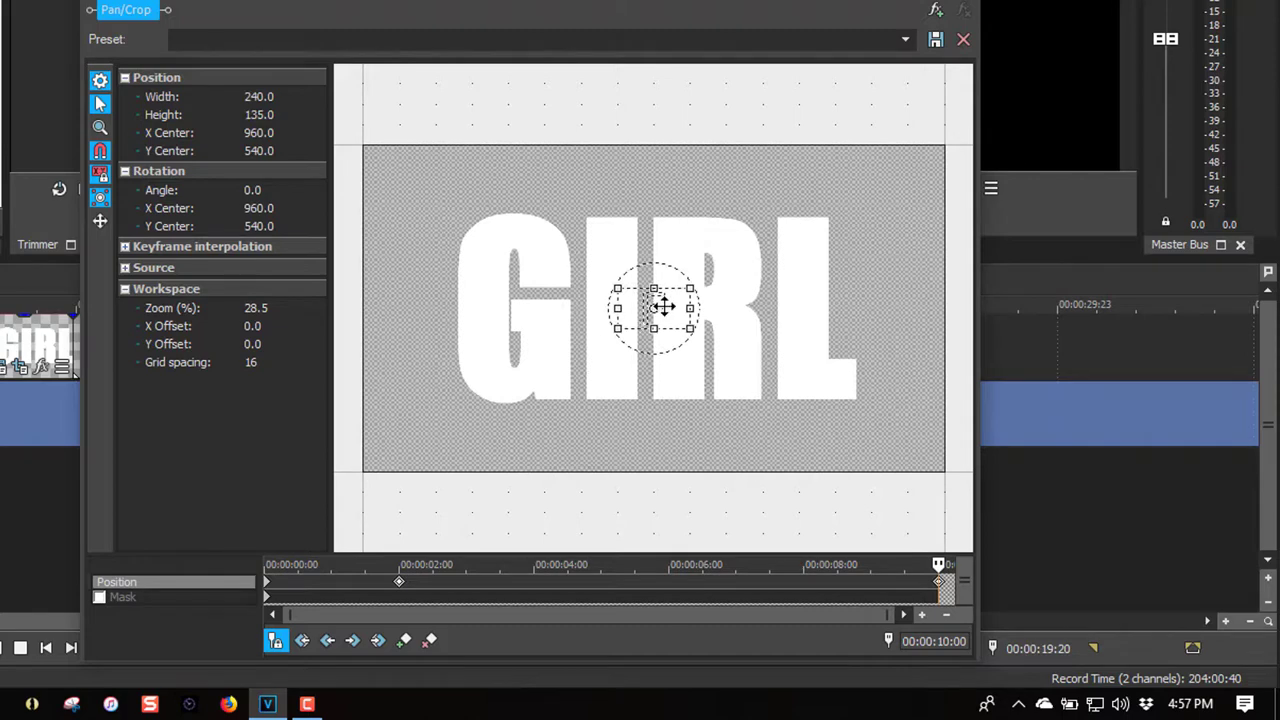
{"action": "left_click_drag", "start_coordinate": [663, 307], "coordinate": [671, 317]}
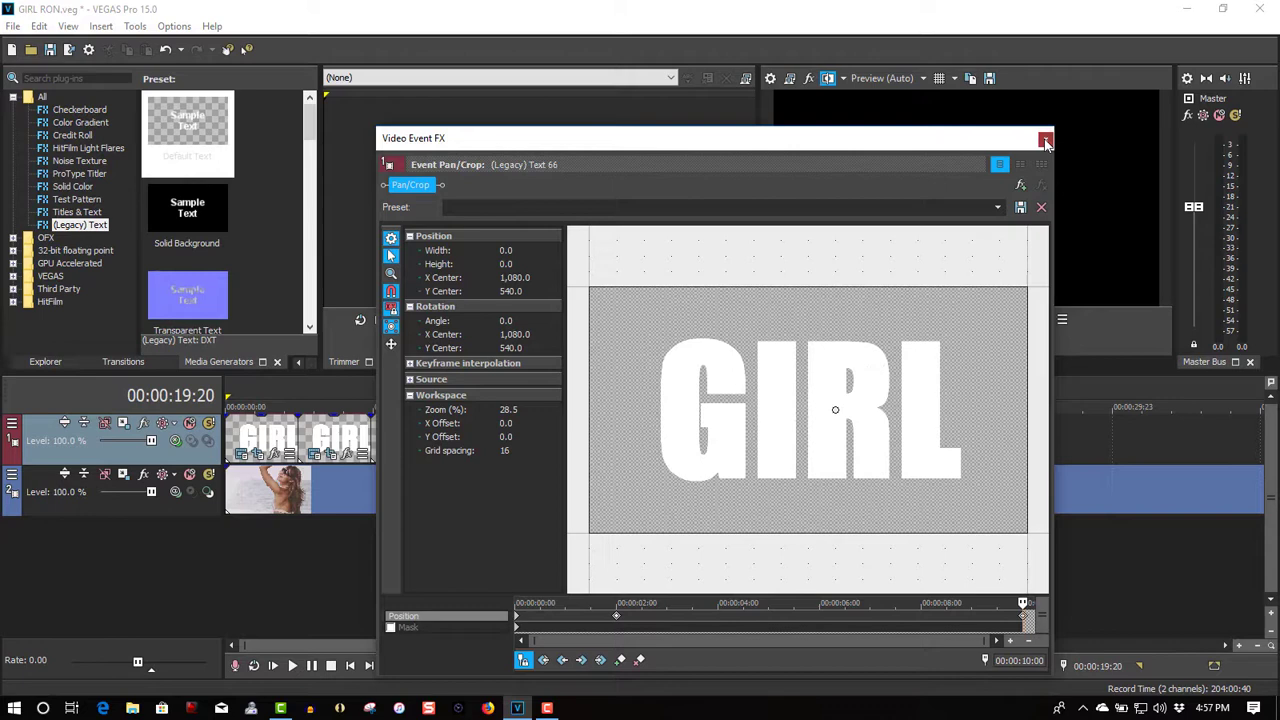
Step: Close pan and crop, then play the project from the start and stop at 00:00:20:16
{"action": "left_click", "coordinate": [1045, 140]}
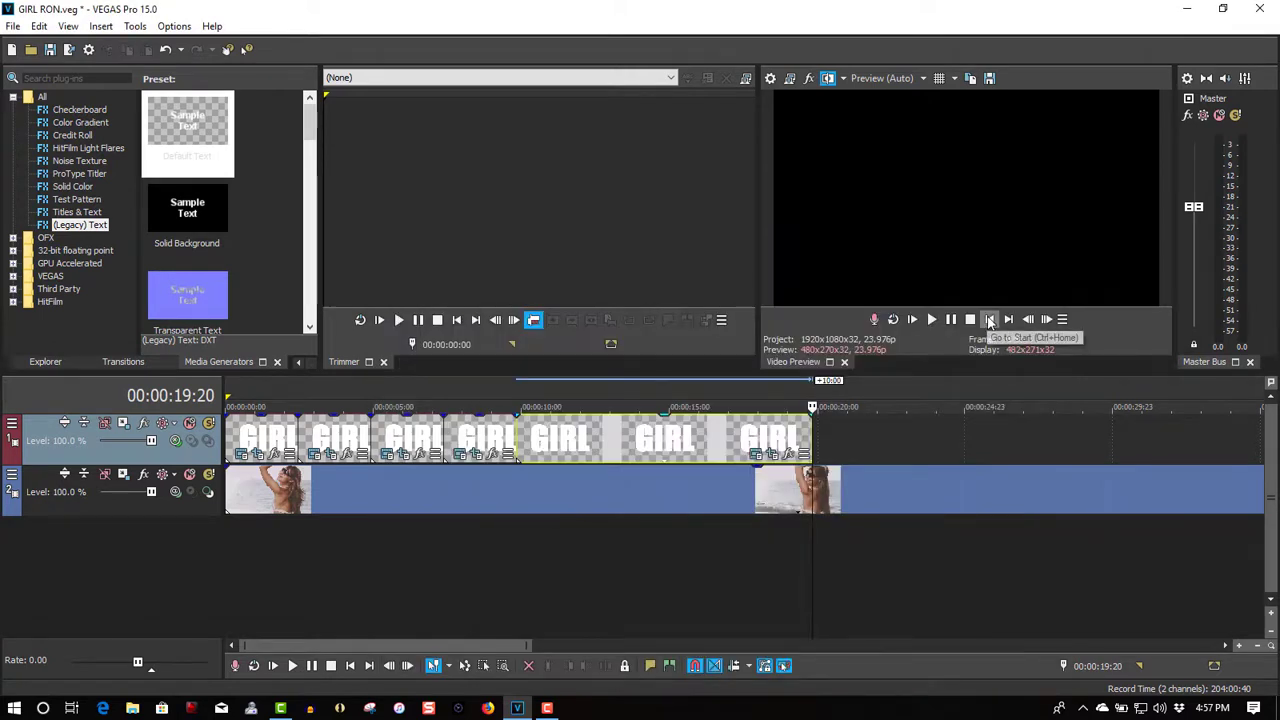
{"action": "left_click", "coordinate": [989, 320]}
{"action": "left_click", "coordinate": [934, 320]}
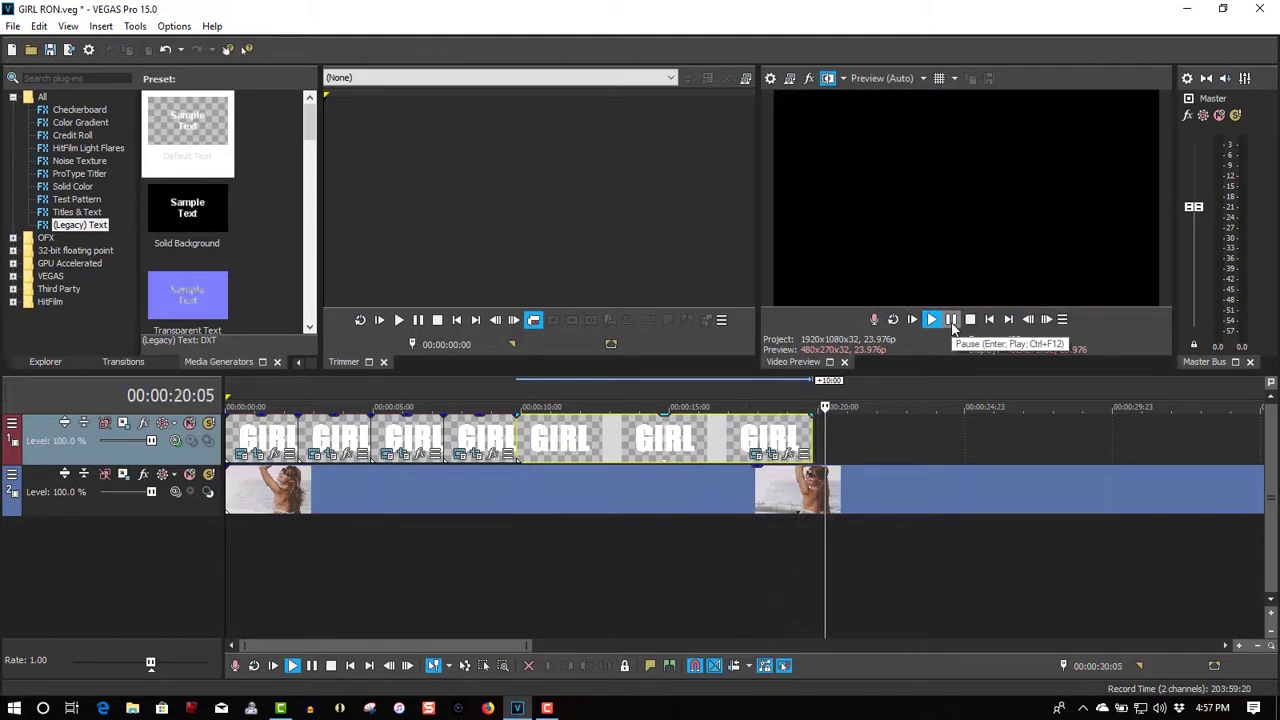
{"action": "left_click", "coordinate": [951, 321]}
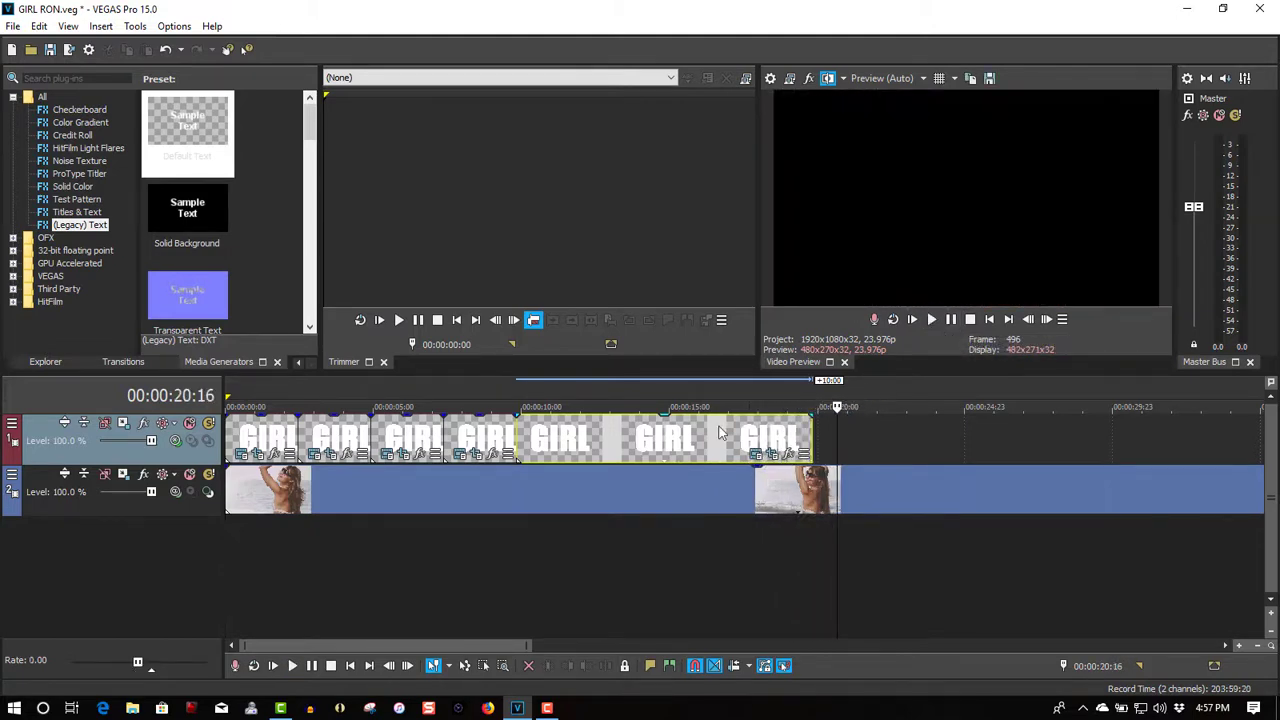
Step: Set the text track's compositing mode and locate the frame where the GIRL text ends
{"action": "left_click", "coordinate": [173, 442]}
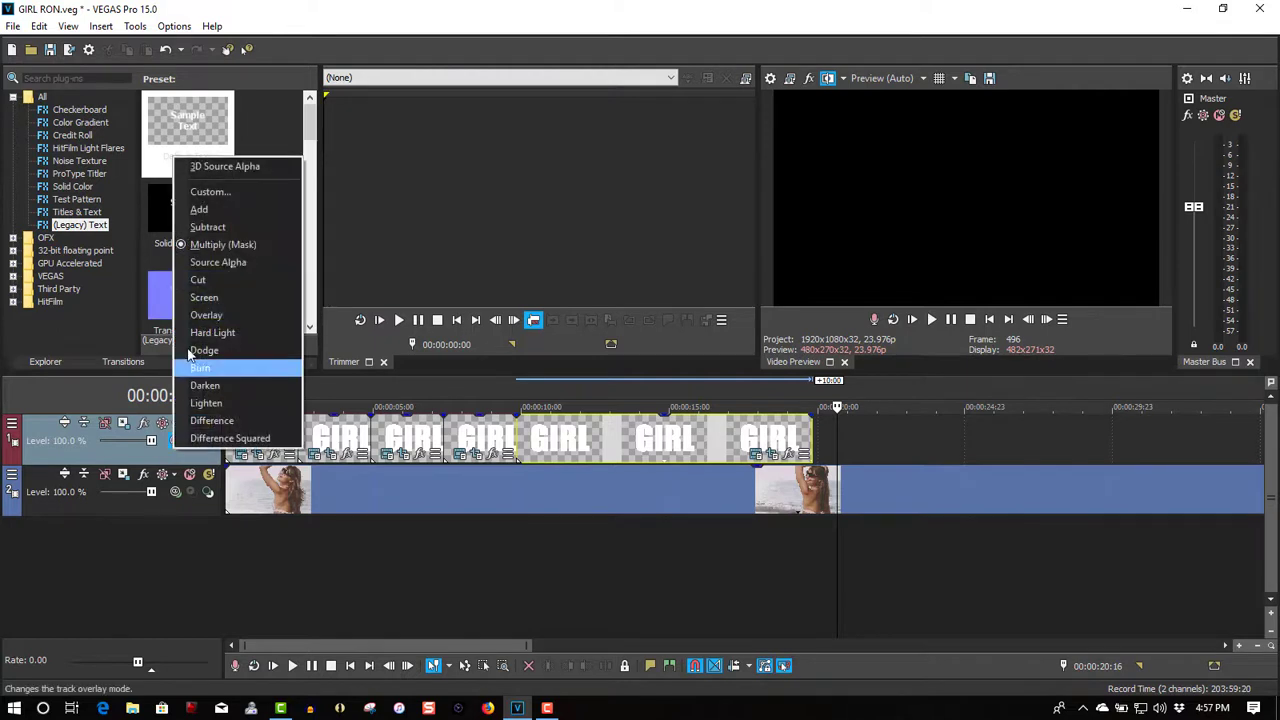
{"action": "left_click", "coordinate": [210, 421]}
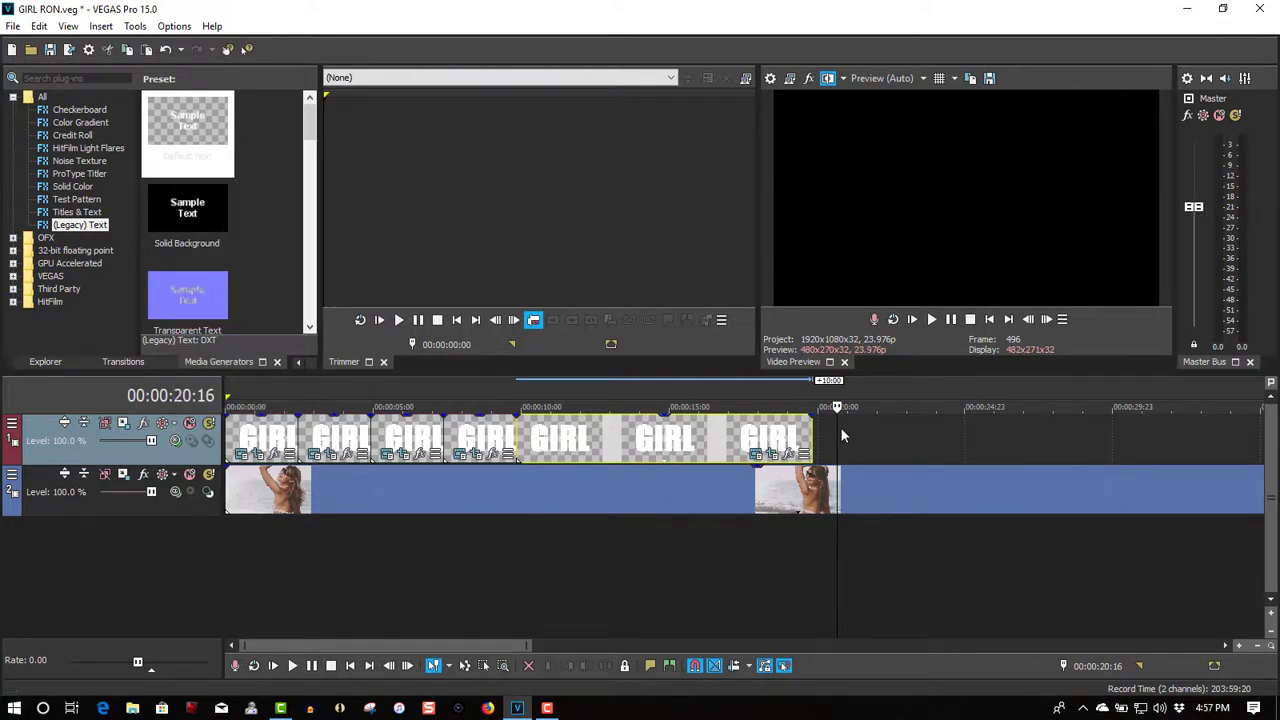
{"action": "left_click", "coordinate": [840, 427]}
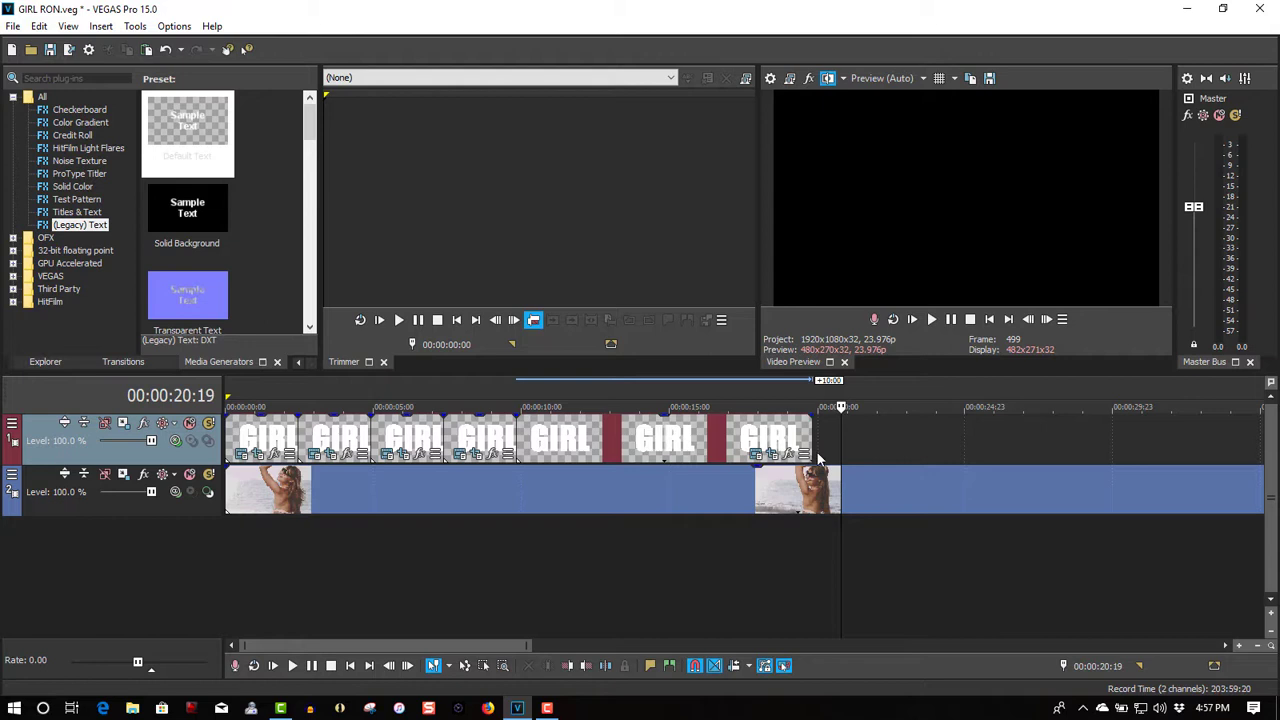
{"action": "left_click", "coordinate": [813, 405]}
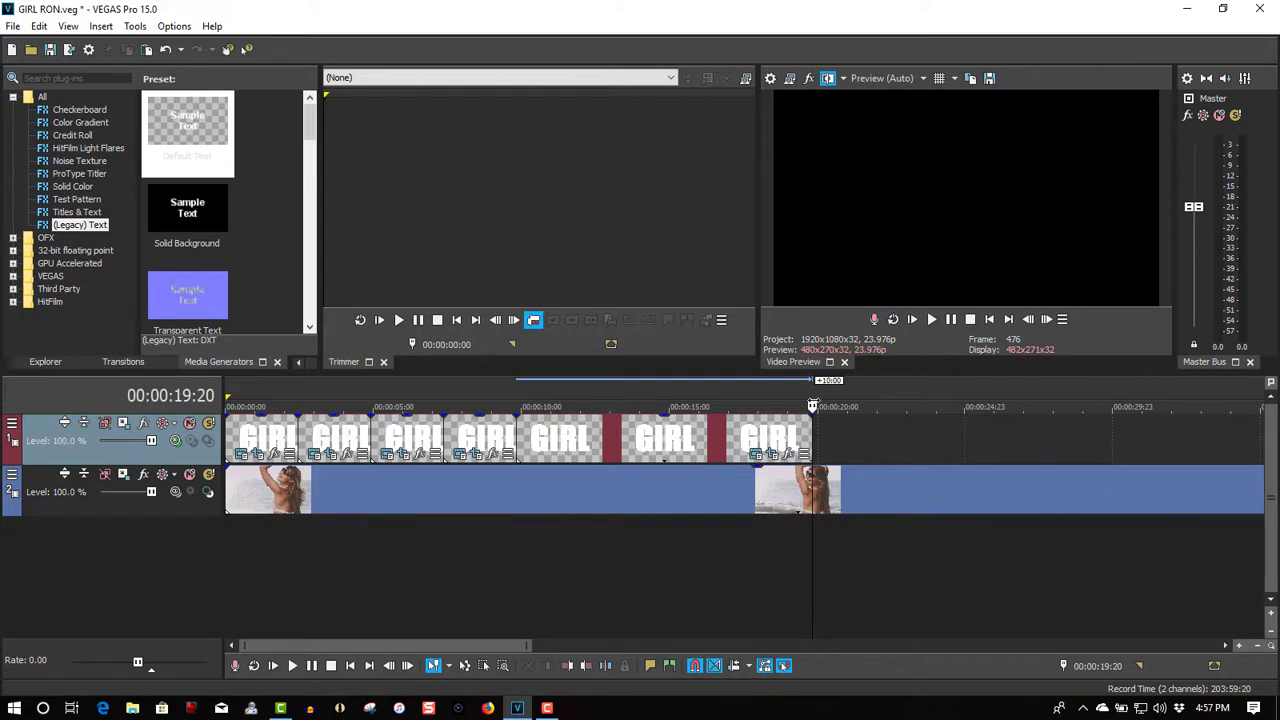
{"action": "key", "text": "Right"}
{"action": "key", "text": "Left"}
{"action": "key", "text": "Left"}
{"action": "key", "text": "Left"}
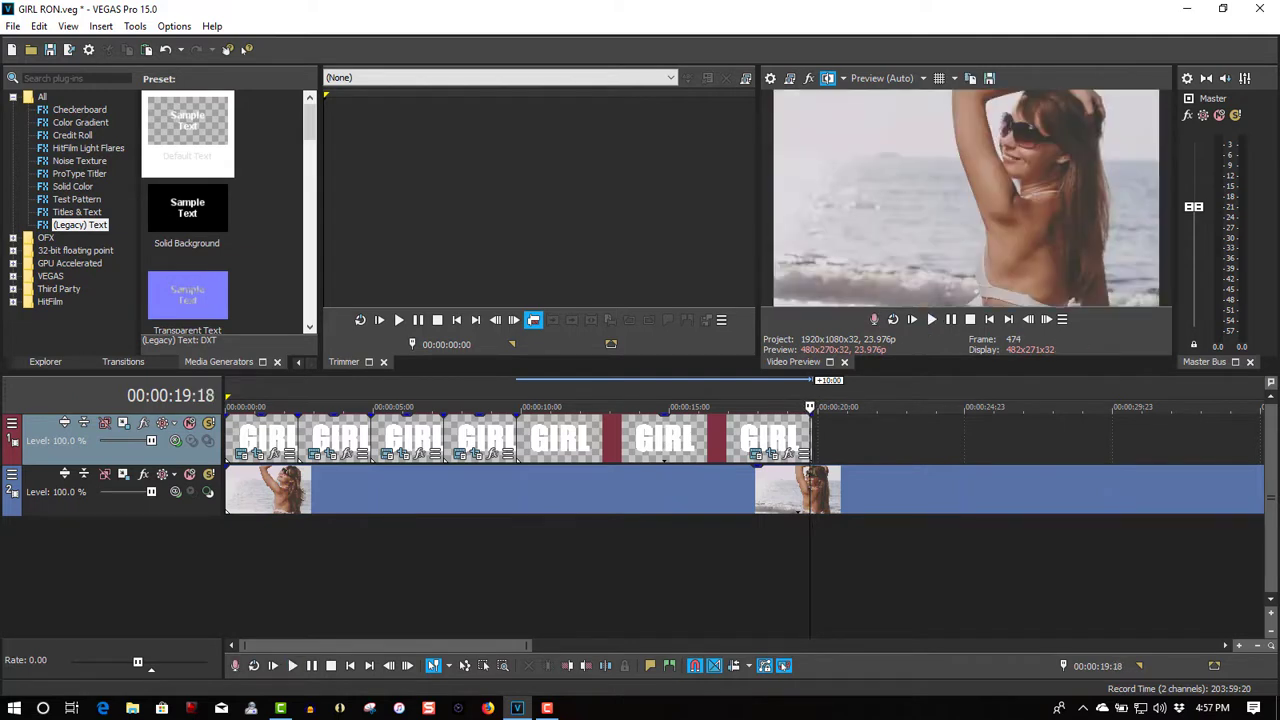
{"action": "key", "text": "space"}
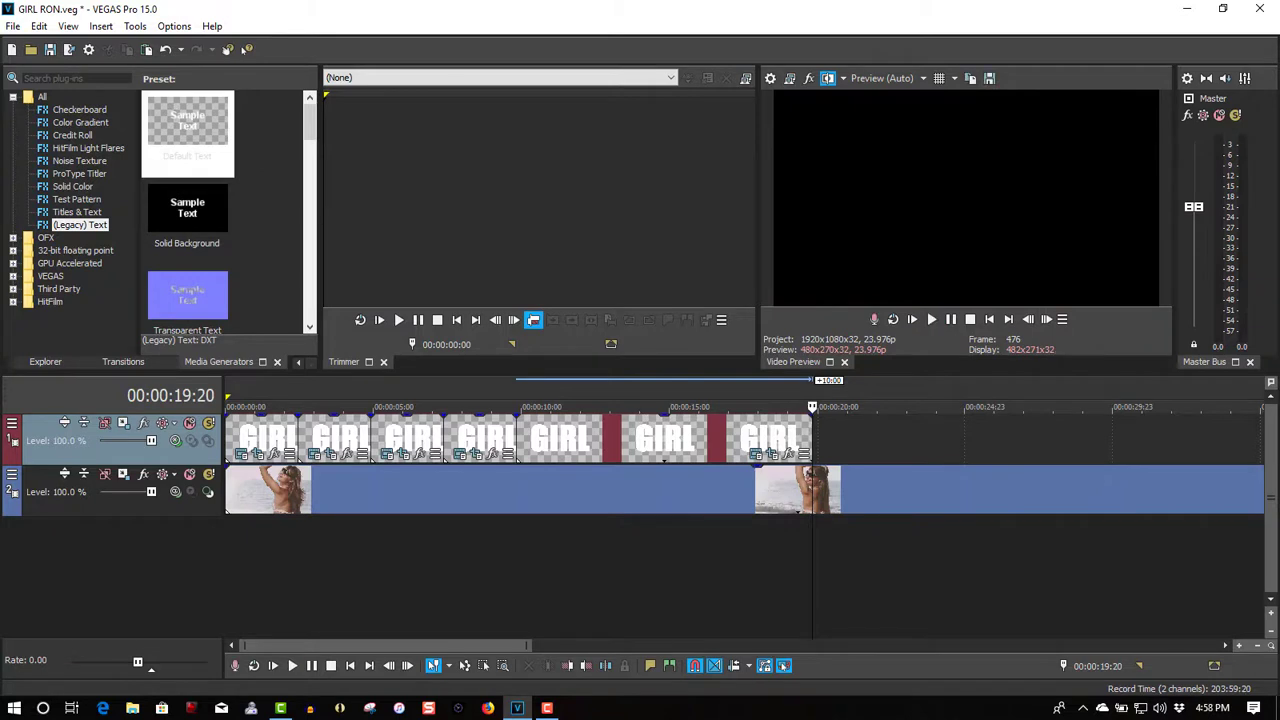
Step: Split the beach video at 19:20 and drag the later part onto a new top video track
{"action": "key", "text": "s"}
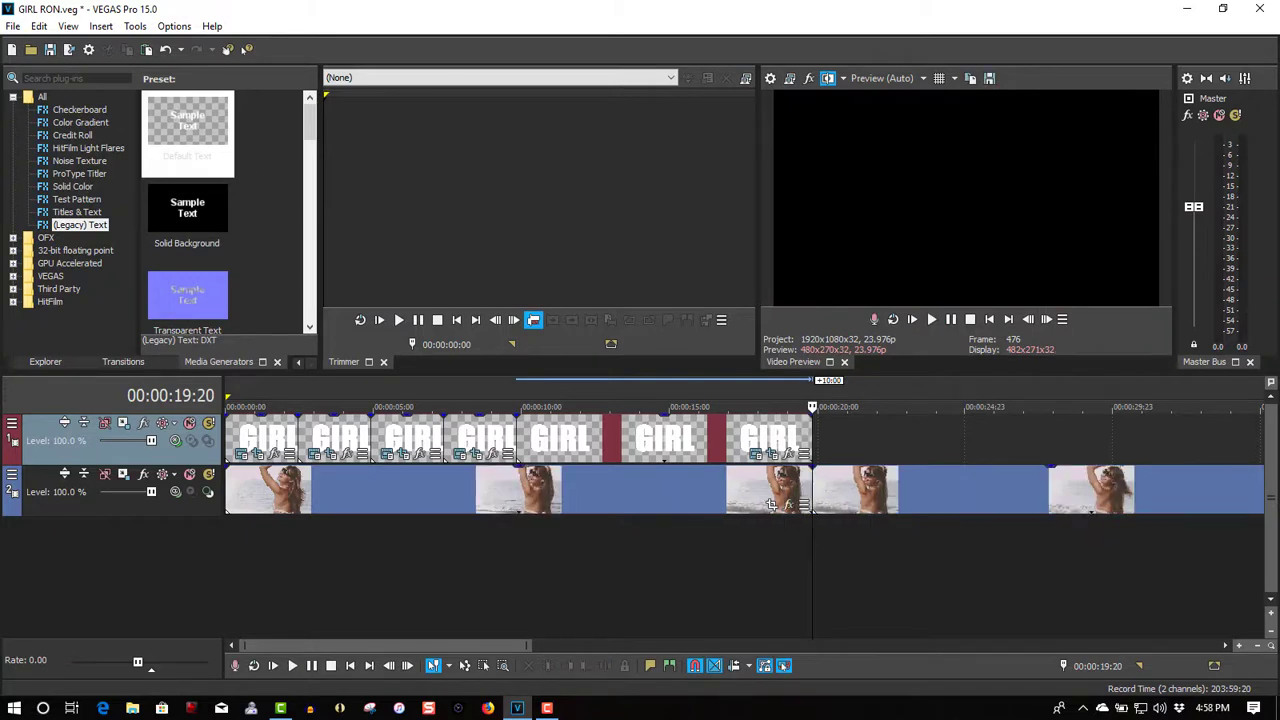
{"action": "right_click", "coordinate": [860, 426]}
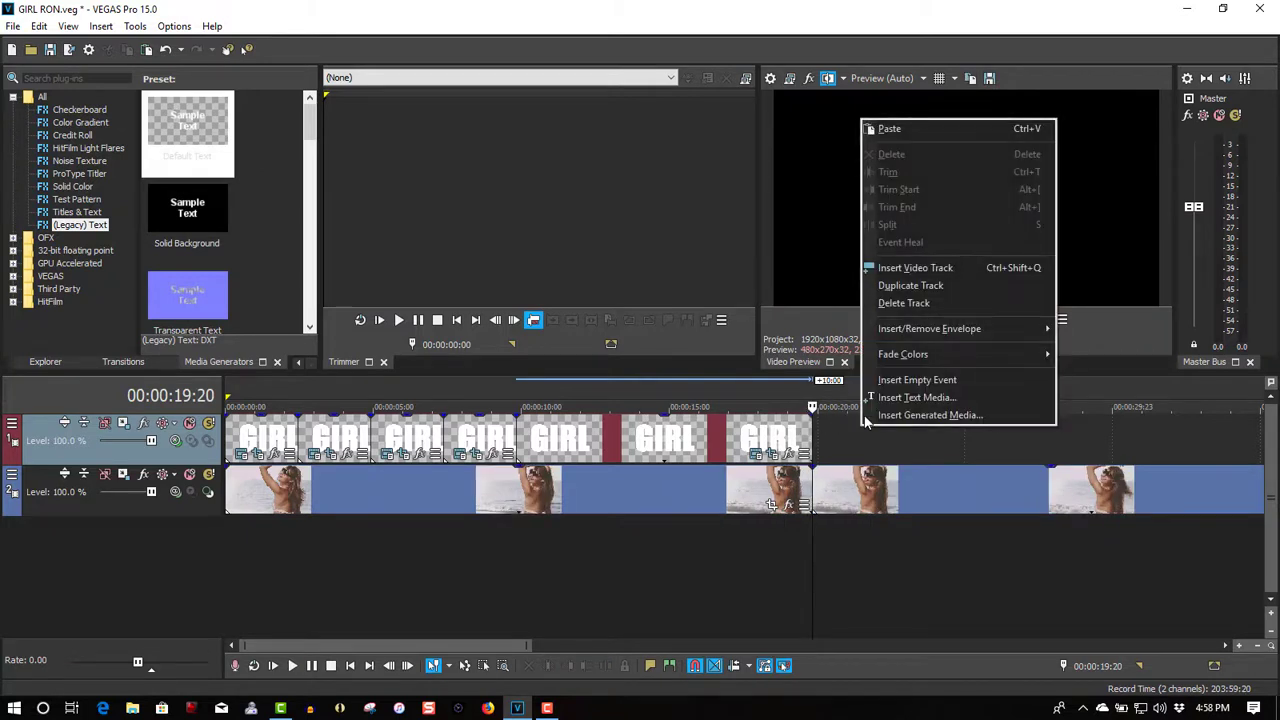
{"action": "left_click", "coordinate": [908, 268]}
{"action": "left_click", "coordinate": [892, 530]}
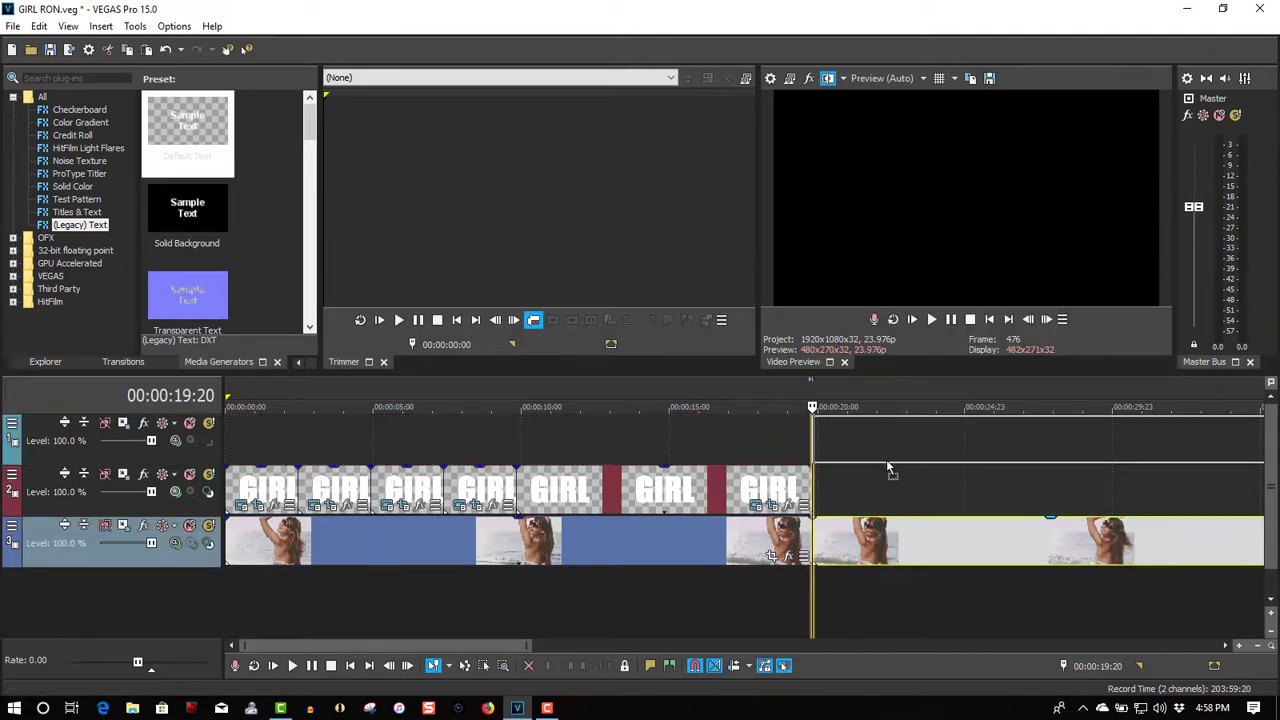
{"action": "left_click_drag", "start_coordinate": [886, 459], "coordinate": [886, 459]}
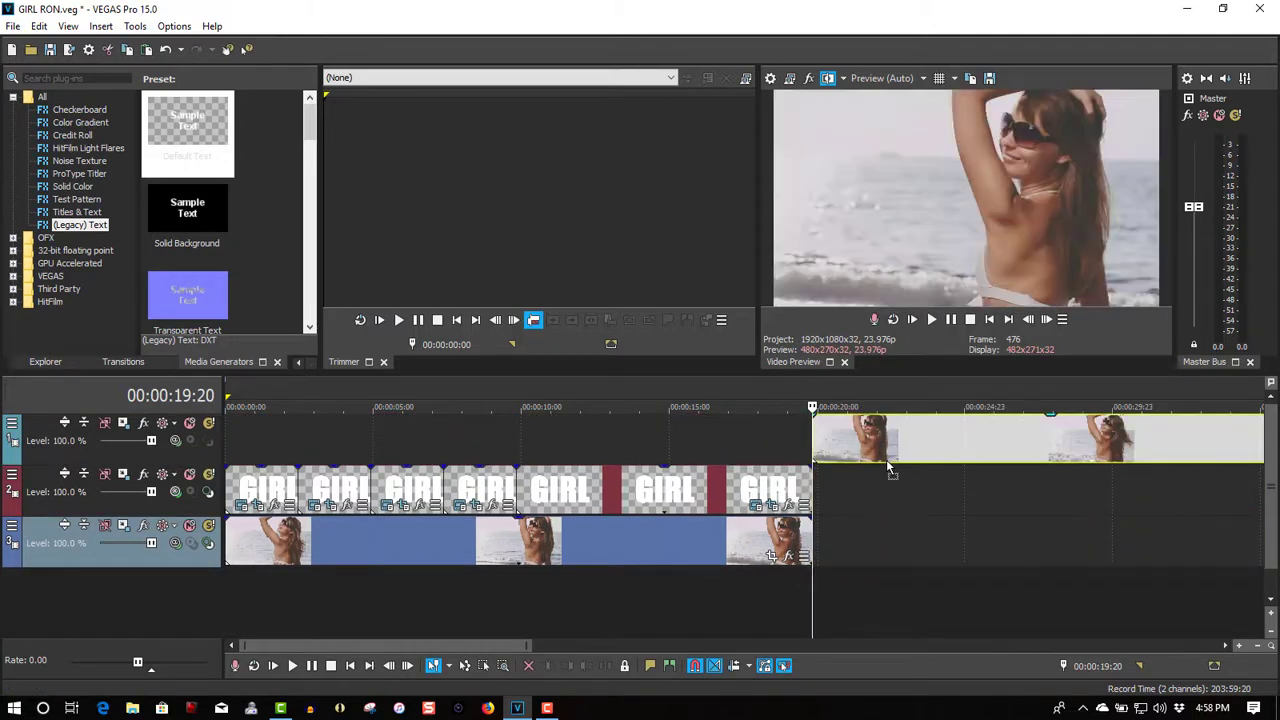
{"action": "left_click", "coordinate": [760, 435]}
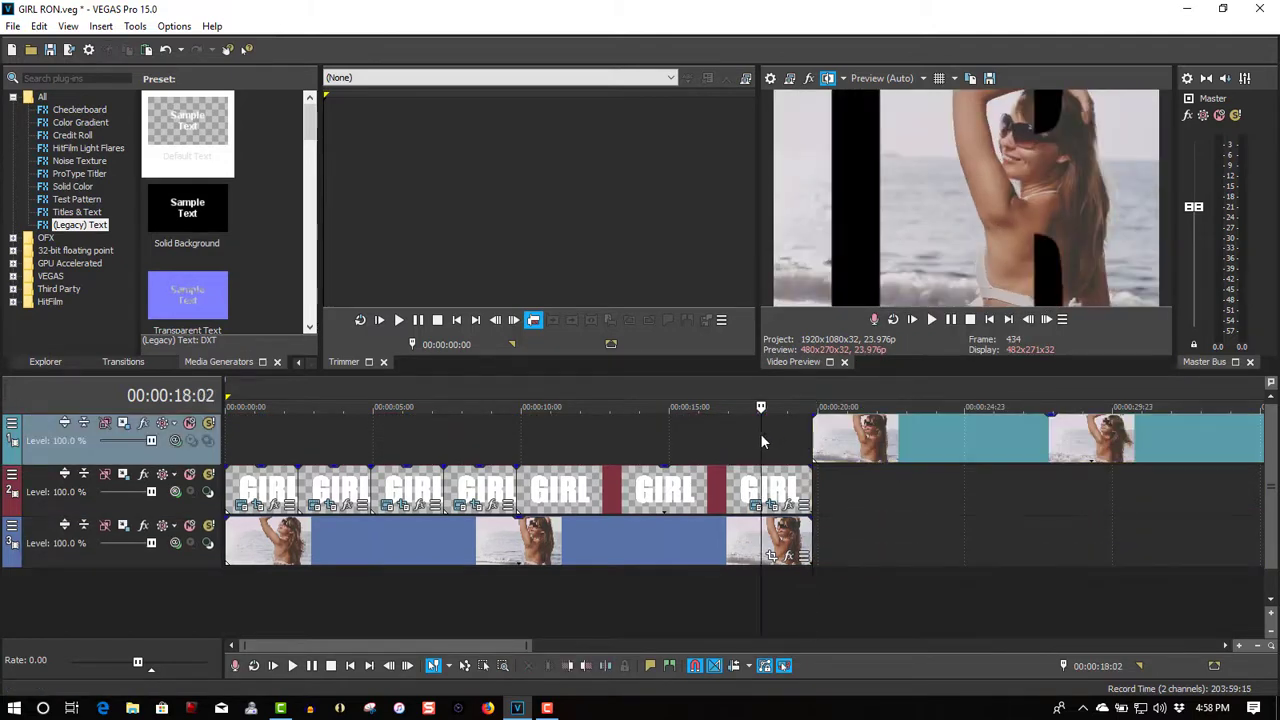
{"action": "left_click", "coordinate": [929, 321]}
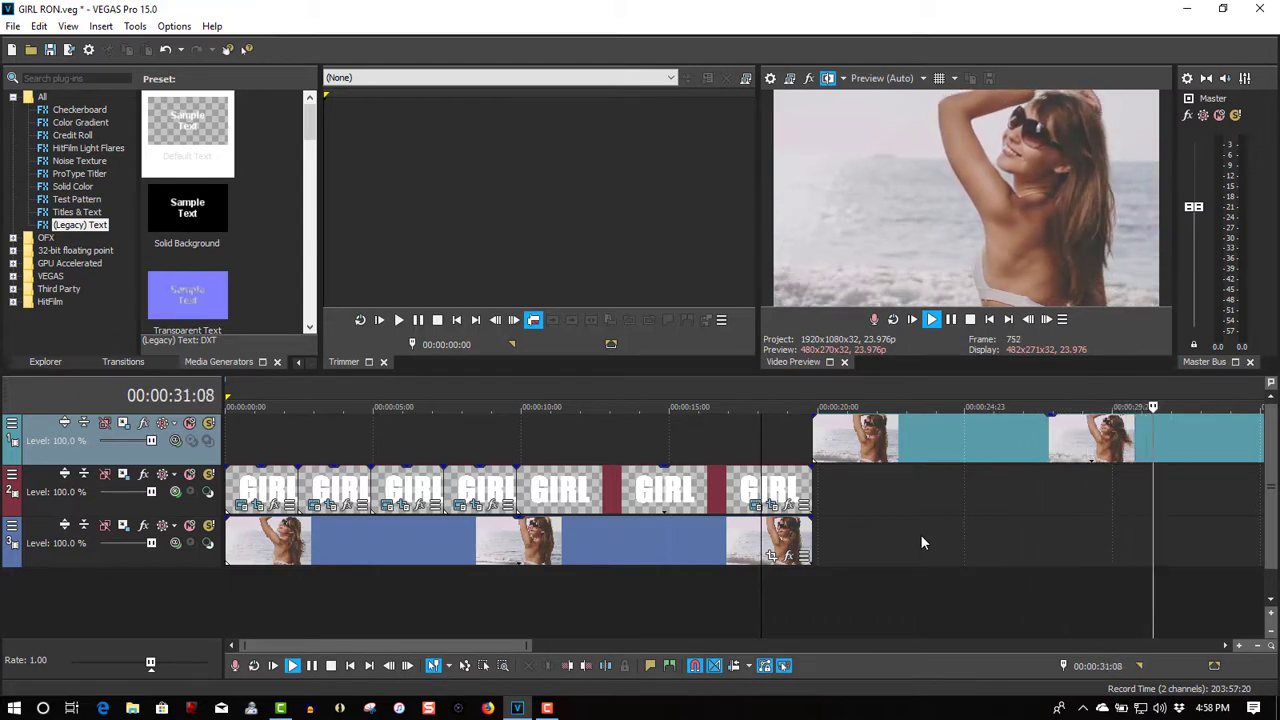
{"action": "left_click", "coordinate": [955, 321]}
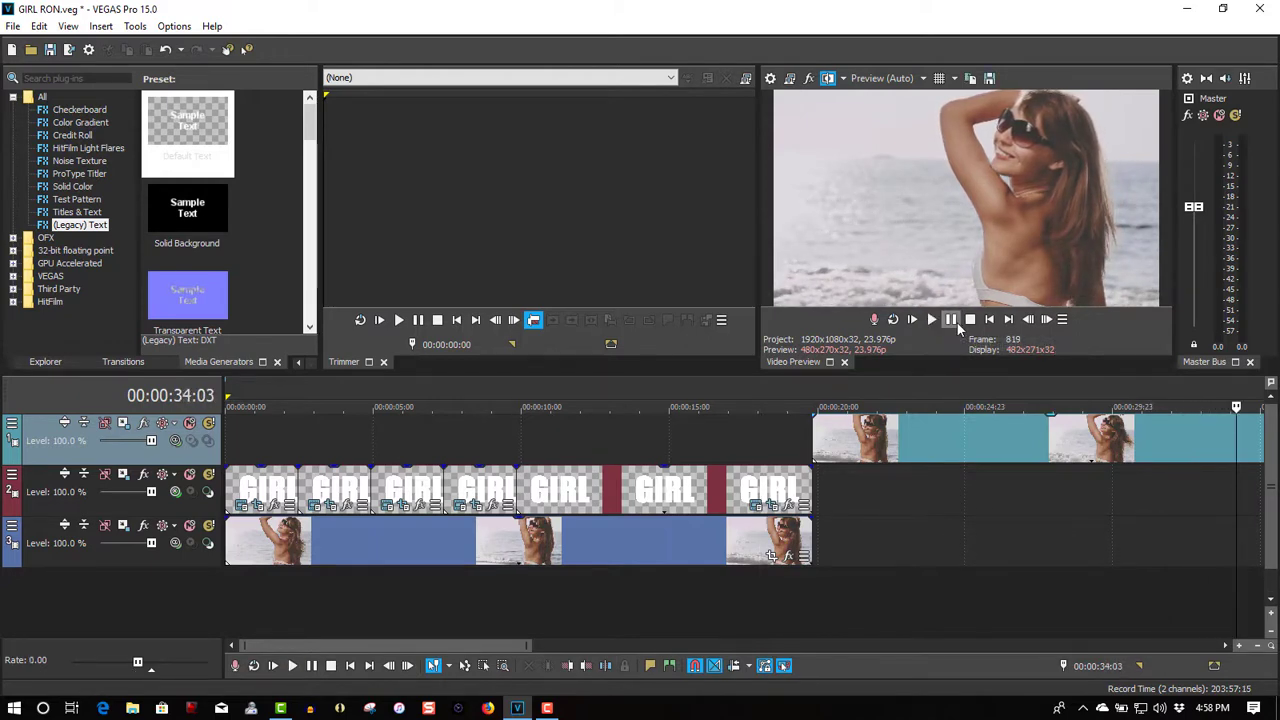